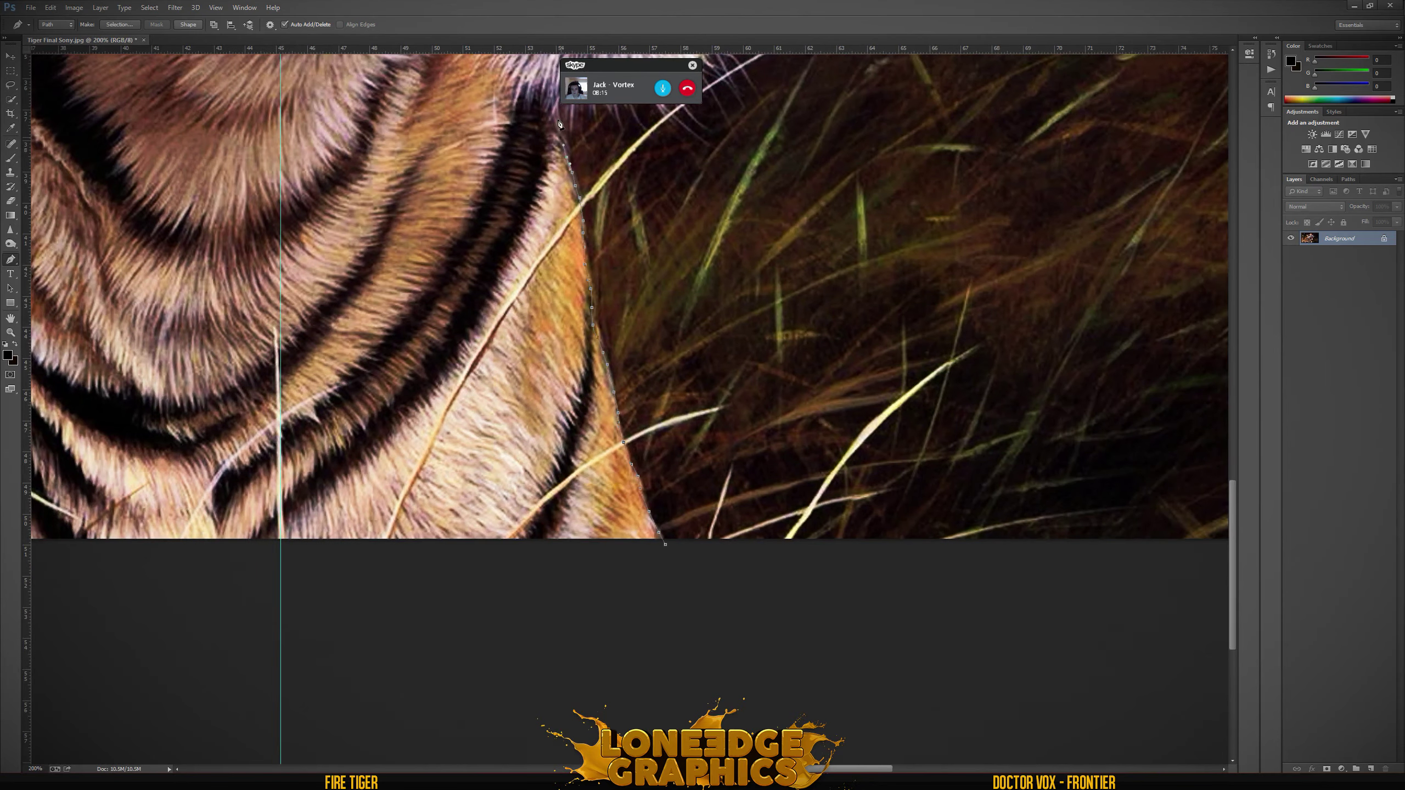
Step: Finish tracing the tiger's outline around the mouth and open Refine Edge on the selection
{"action": "left_click_drag", "start_coordinate": [560, 129], "coordinate": [522, 435]}
{"action": "left_click", "coordinate": [532, 417]}
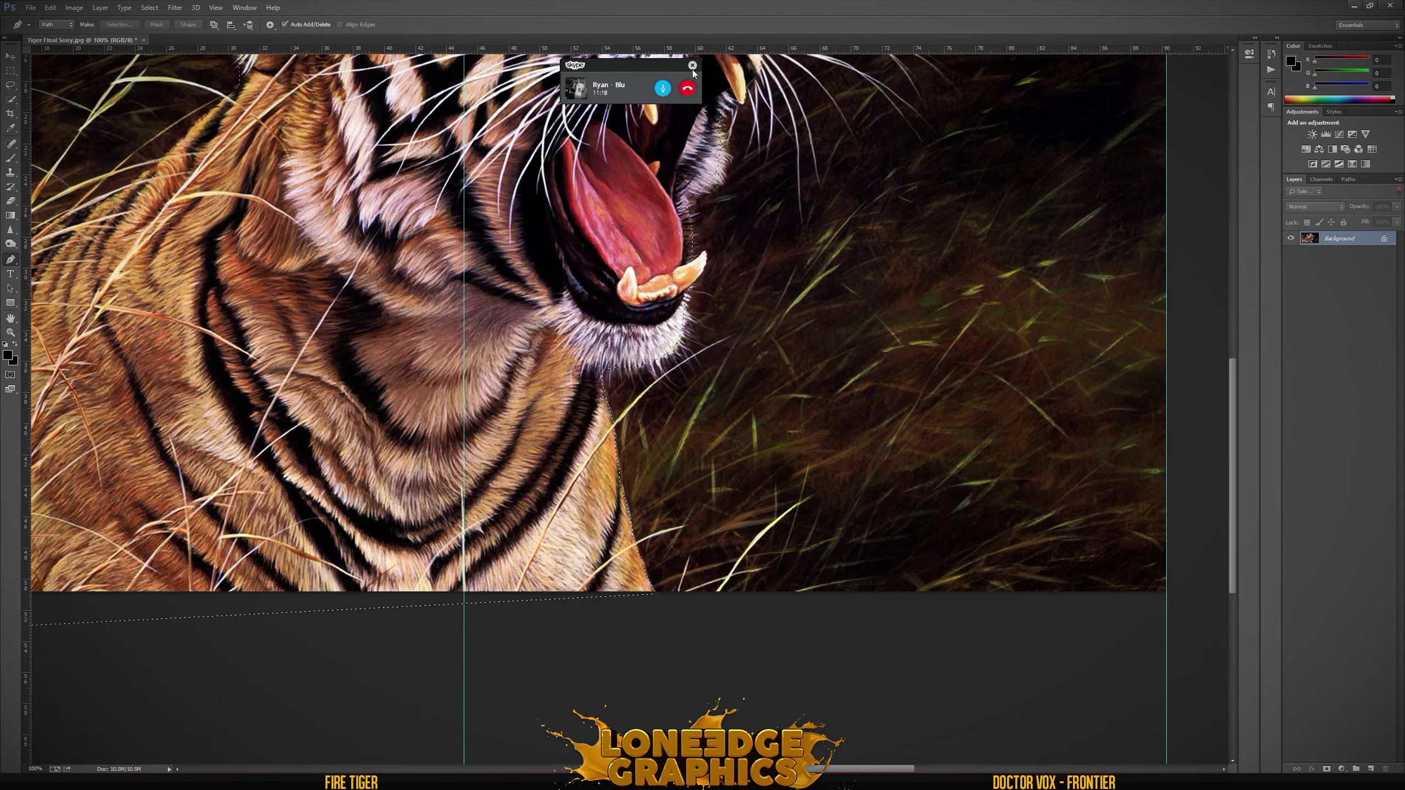
{"action": "key", "text": "ctrl+alt+r"}
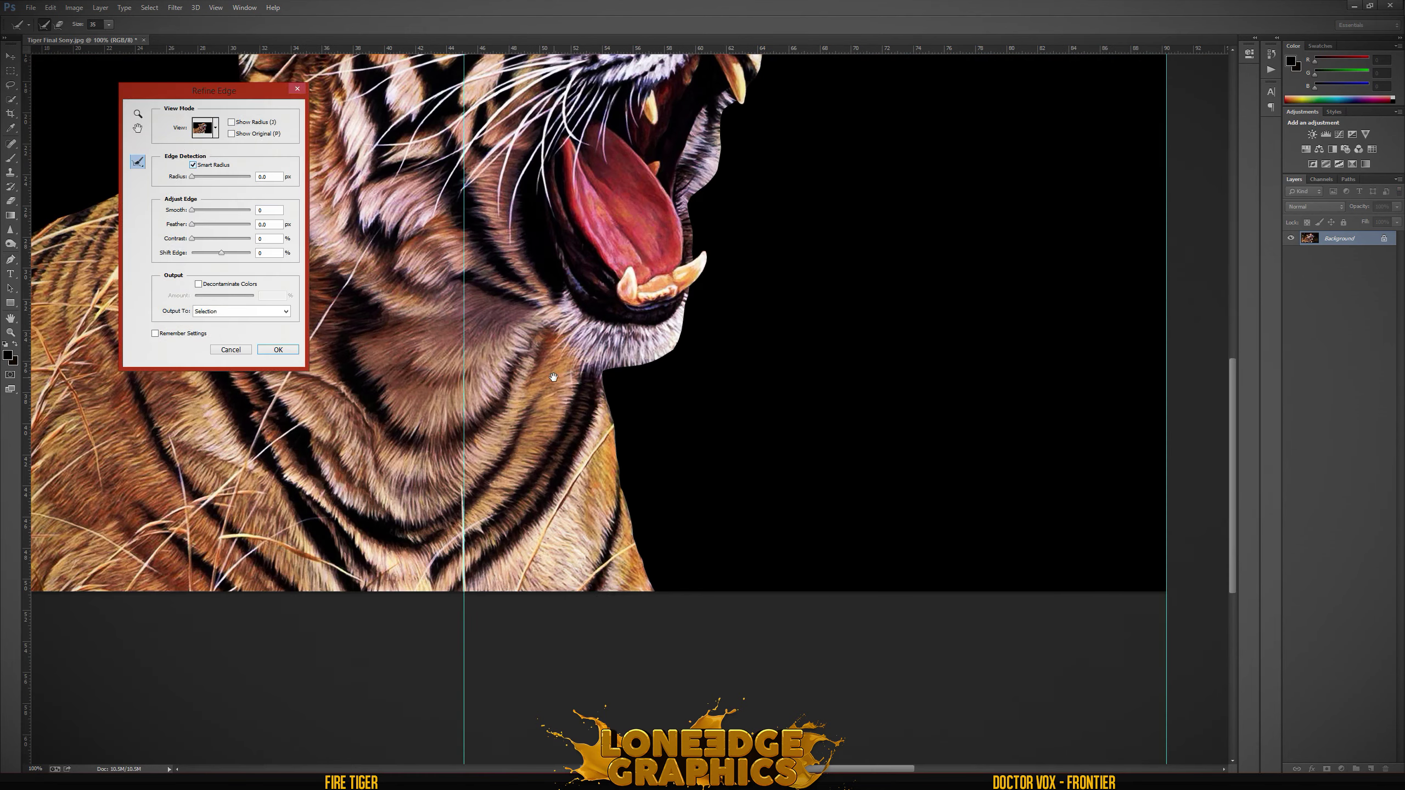
Step: Refine the fur edges below the chin and around the open mouth with the Refine Radius brush
{"action": "scroll", "coordinate": [553, 377], "scroll_direction": "up", "scroll_amount": 3}
{"action": "left_click_drag", "start_coordinate": [220, 99], "coordinate": [1079, 130]}
{"action": "scroll", "coordinate": [743, 417], "scroll_direction": "down", "scroll_amount": 5}
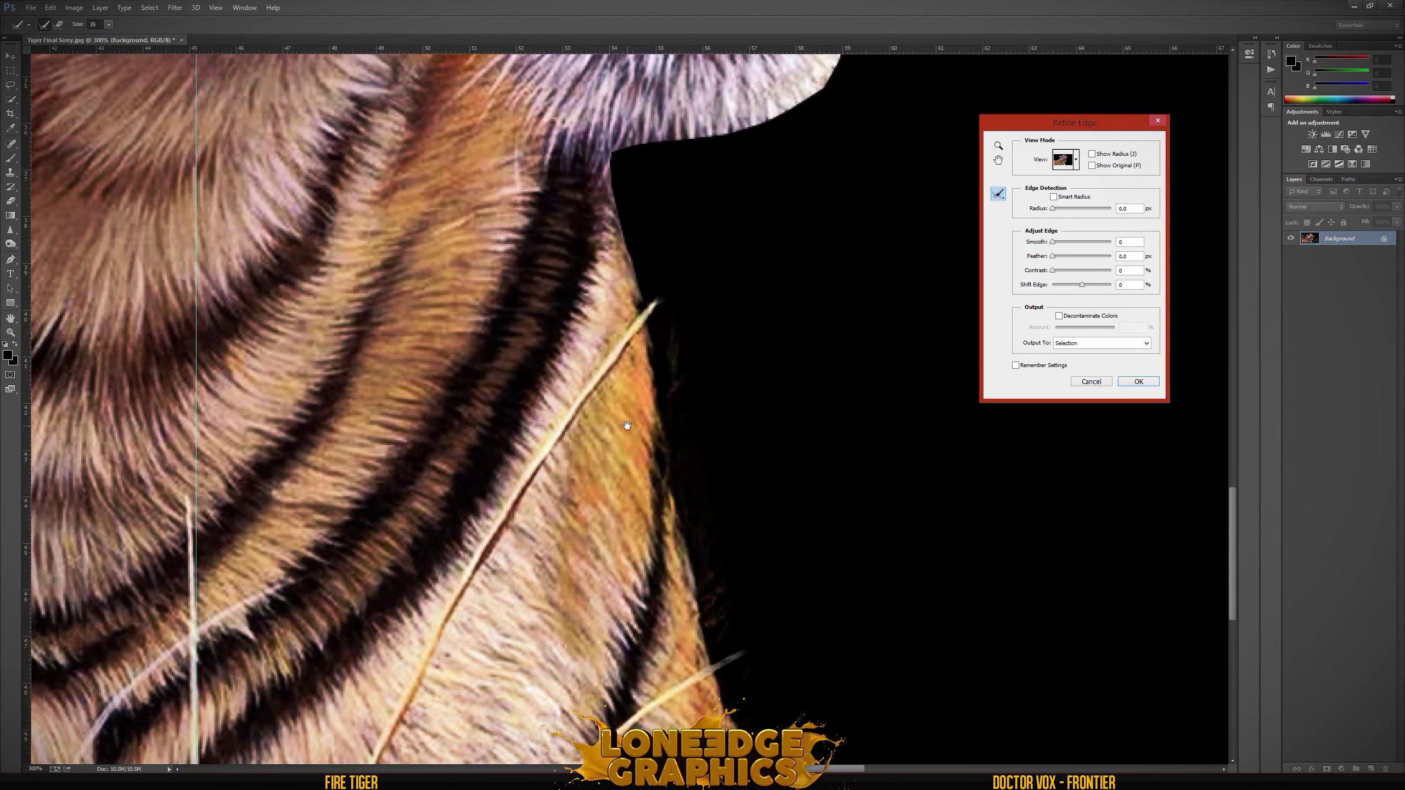
{"action": "left_click_drag", "start_coordinate": [626, 425], "coordinate": [489, 595]}
{"action": "left_click_drag", "start_coordinate": [719, 111], "coordinate": [748, 312]}
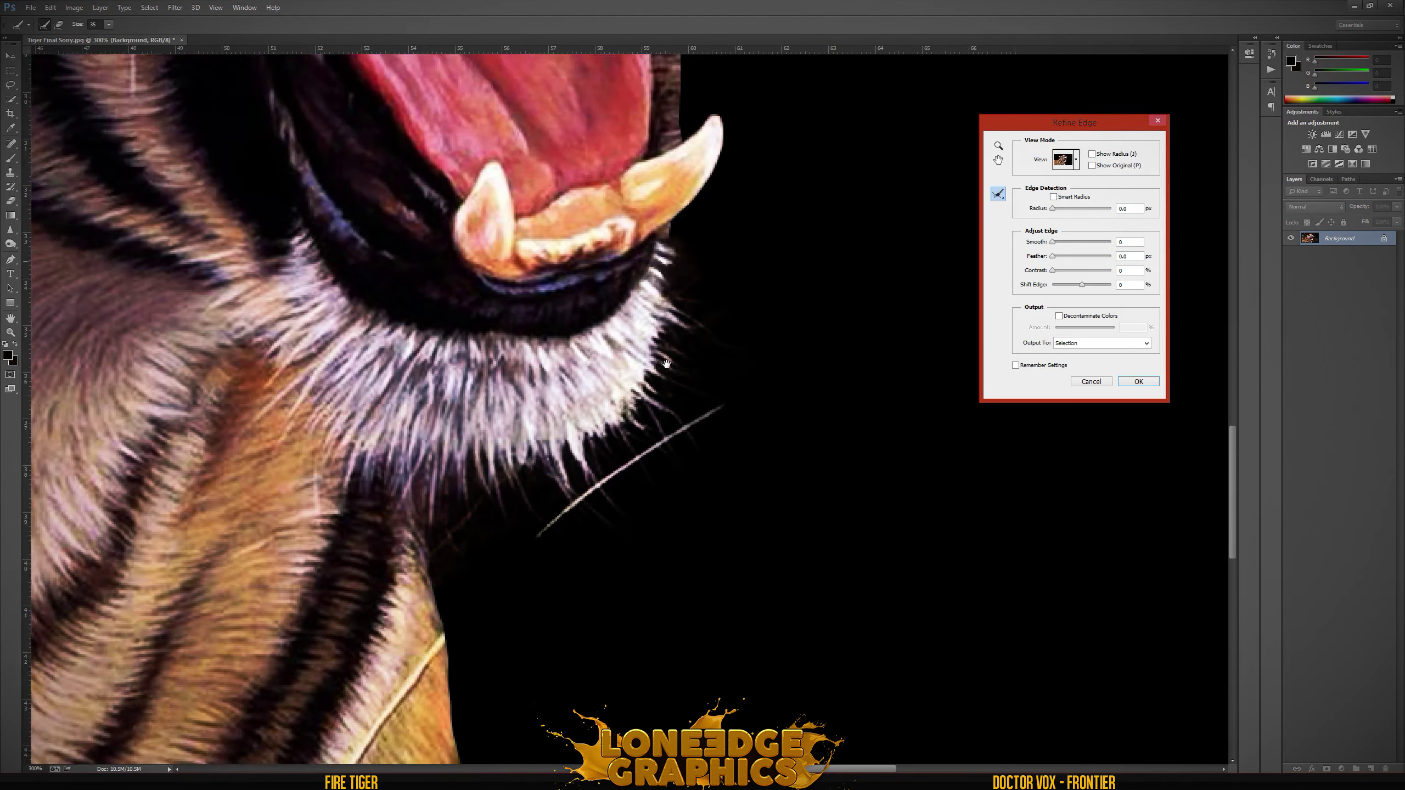
{"action": "mouse_move", "coordinate": [749, 312]}
{"action": "left_mouse_down"}
{"action": "mouse_move", "coordinate": [469, 490]}
{"action": "mouse_move", "coordinate": [558, 183]}
{"action": "mouse_move", "coordinate": [525, 310]}
{"action": "left_mouse_up"}
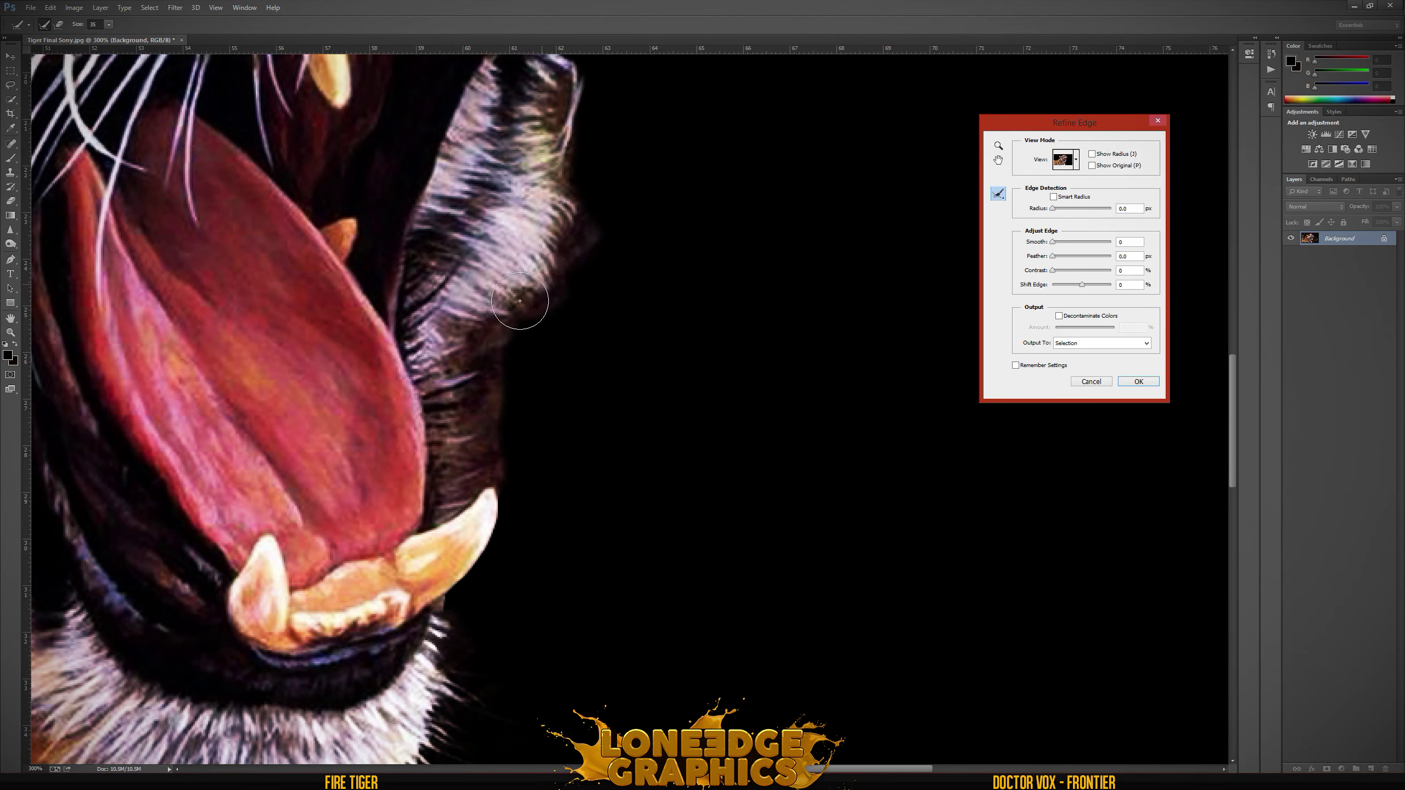
{"action": "scroll", "coordinate": [595, 423], "scroll_direction": "up", "scroll_amount": 5}
{"action": "mouse_move", "coordinate": [596, 423]}
{"action": "left_mouse_down"}
{"action": "mouse_move", "coordinate": [644, 281]}
{"action": "mouse_move", "coordinate": [643, 512]}
{"action": "mouse_move", "coordinate": [721, 496]}
{"action": "mouse_move", "coordinate": [753, 464]}
{"action": "mouse_move", "coordinate": [774, 684]}
{"action": "mouse_move", "coordinate": [719, 232]}
{"action": "mouse_move", "coordinate": [857, 526]}
{"action": "mouse_move", "coordinate": [692, 154]}
{"action": "mouse_move", "coordinate": [1080, 270]}
{"action": "left_mouse_up"}
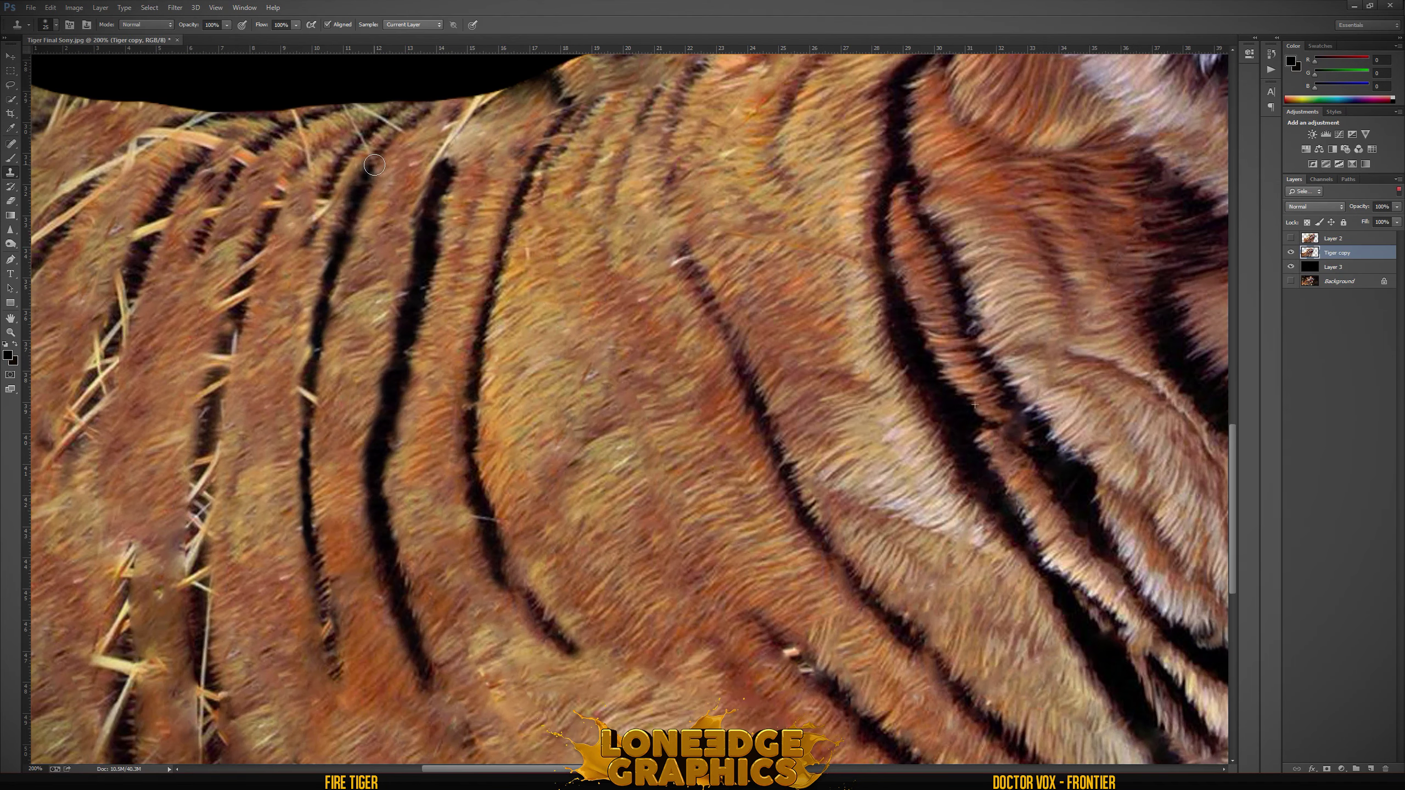
Step: Clone stripe fur over the light straw strands on the tiger's upper body
{"action": "left_click_drag", "start_coordinate": [316, 344], "coordinate": [309, 431]}
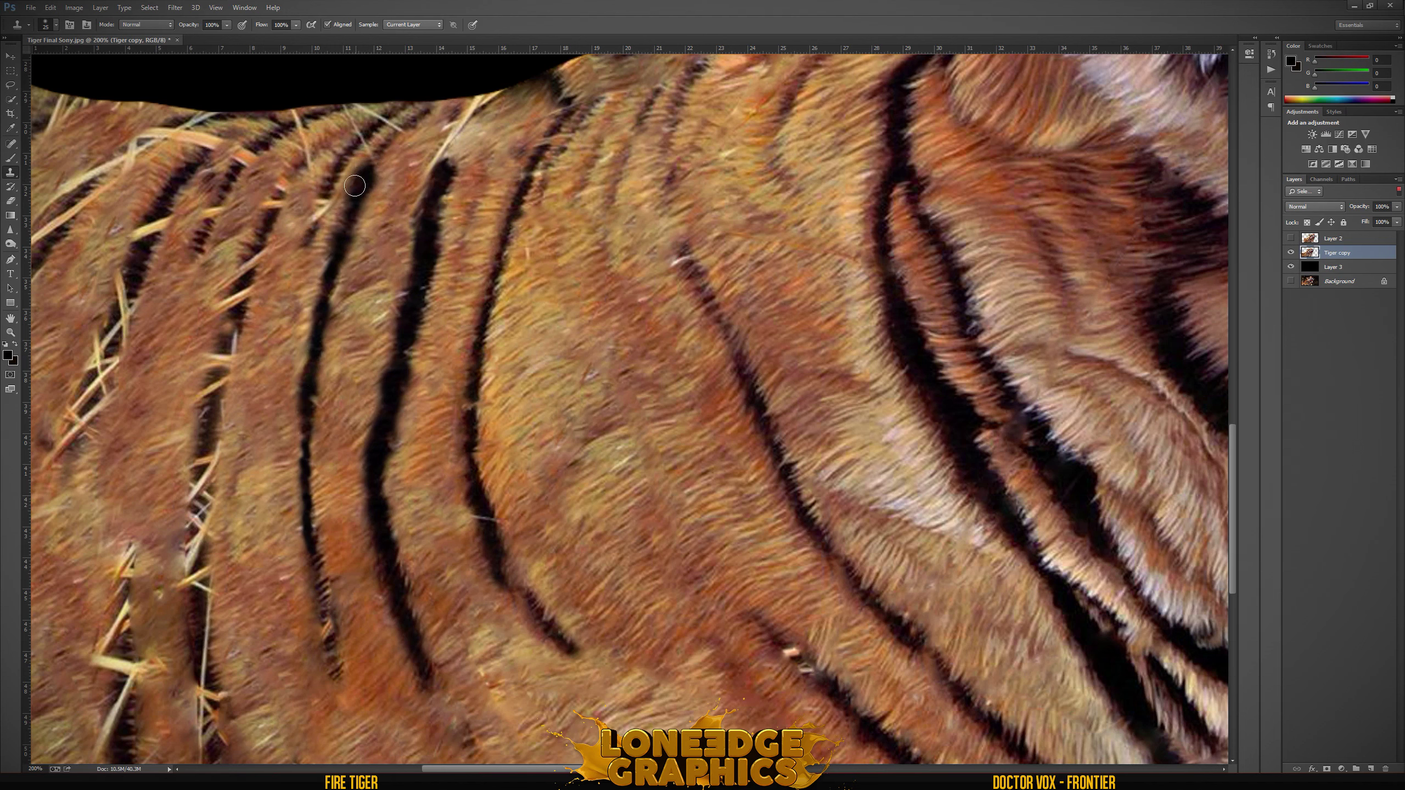
{"action": "left_click_drag", "start_coordinate": [232, 342], "coordinate": [215, 380]}
{"action": "left_click_drag", "start_coordinate": [236, 313], "coordinate": [227, 340]}
{"action": "left_click_drag", "start_coordinate": [238, 292], "coordinate": [255, 252]}
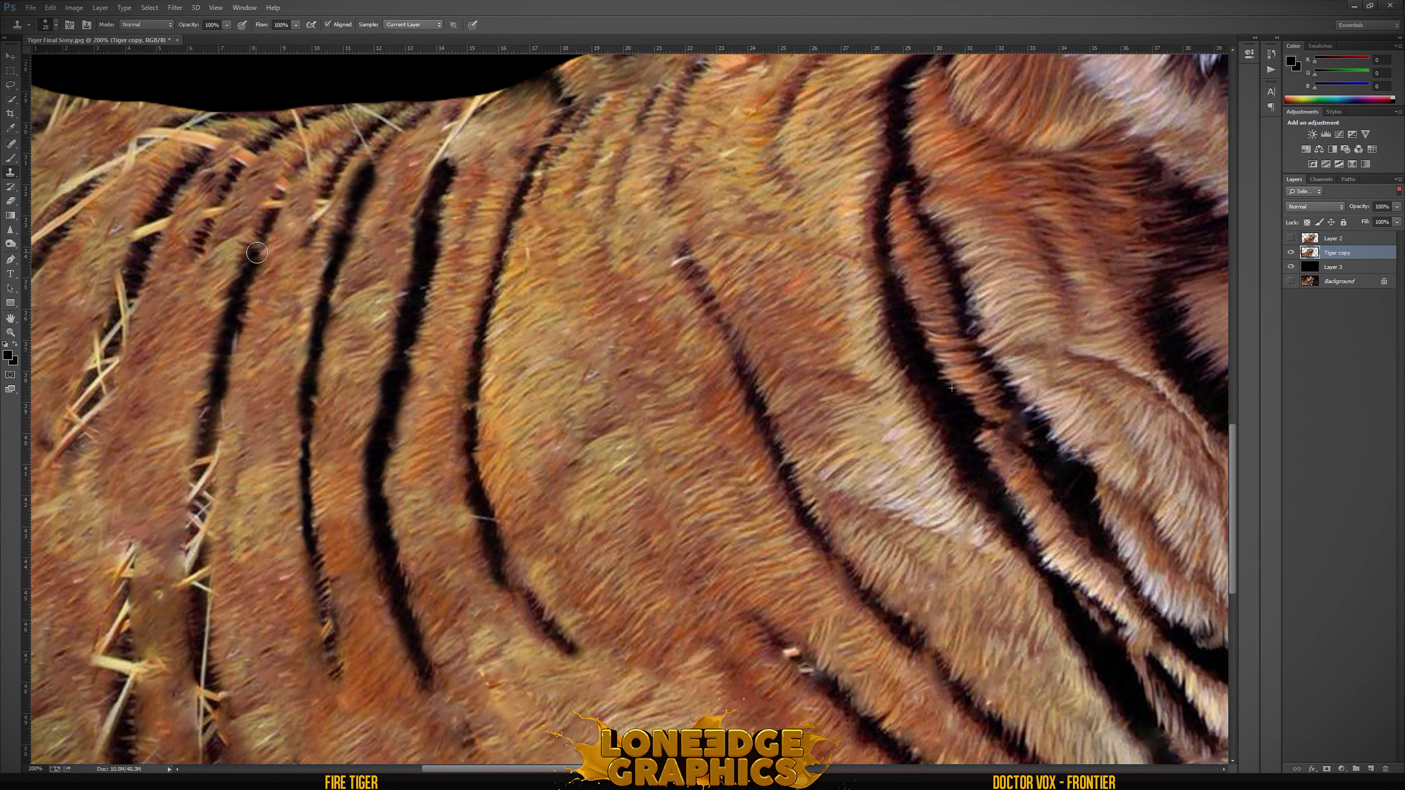
Step: Resample nearby fur and cover the straw on the lower stripe, then view the whole tiger
{"action": "left_click", "coordinate": [998, 455], "text": "alt"}
{"action": "mouse_move", "coordinate": [191, 426]}
{"action": "left_mouse_down"}
{"action": "mouse_move", "coordinate": [206, 460]}
{"action": "mouse_move", "coordinate": [200, 608]}
{"action": "left_mouse_up"}
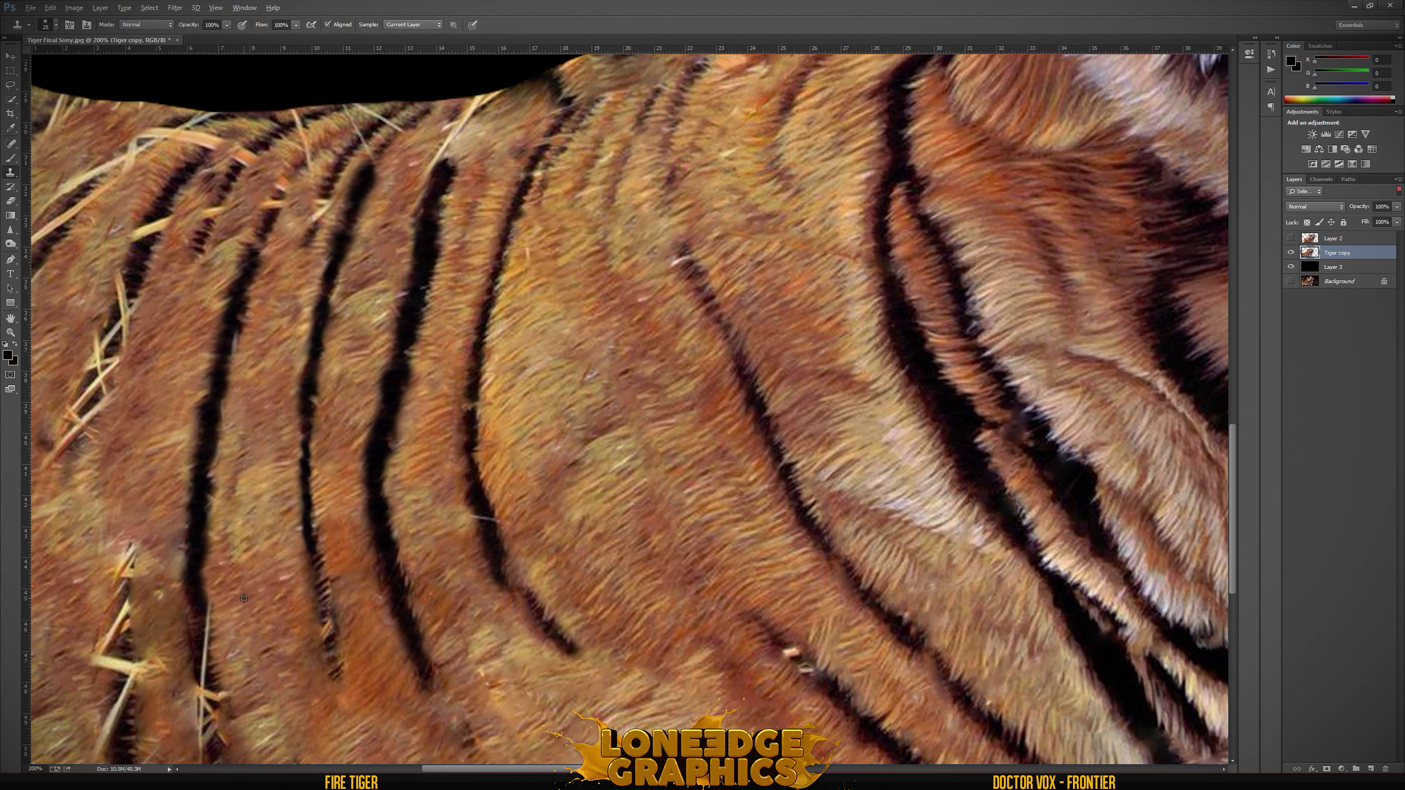
{"action": "left_click", "coordinate": [266, 320], "text": "alt"}
{"action": "left_click", "coordinate": [266, 280]}
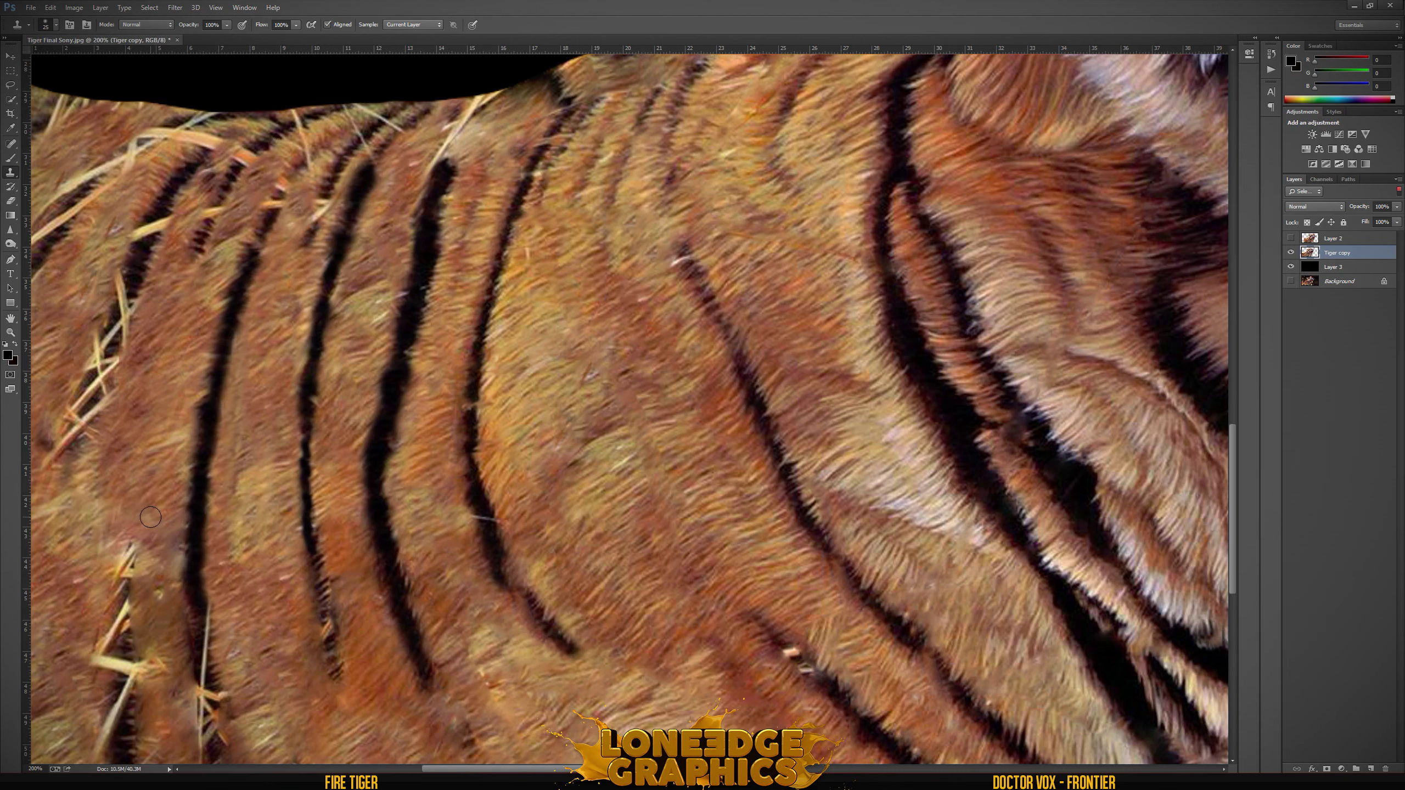
{"action": "key", "text": "ctrl+minus"}
{"action": "key", "text": "ctrl+minus"}
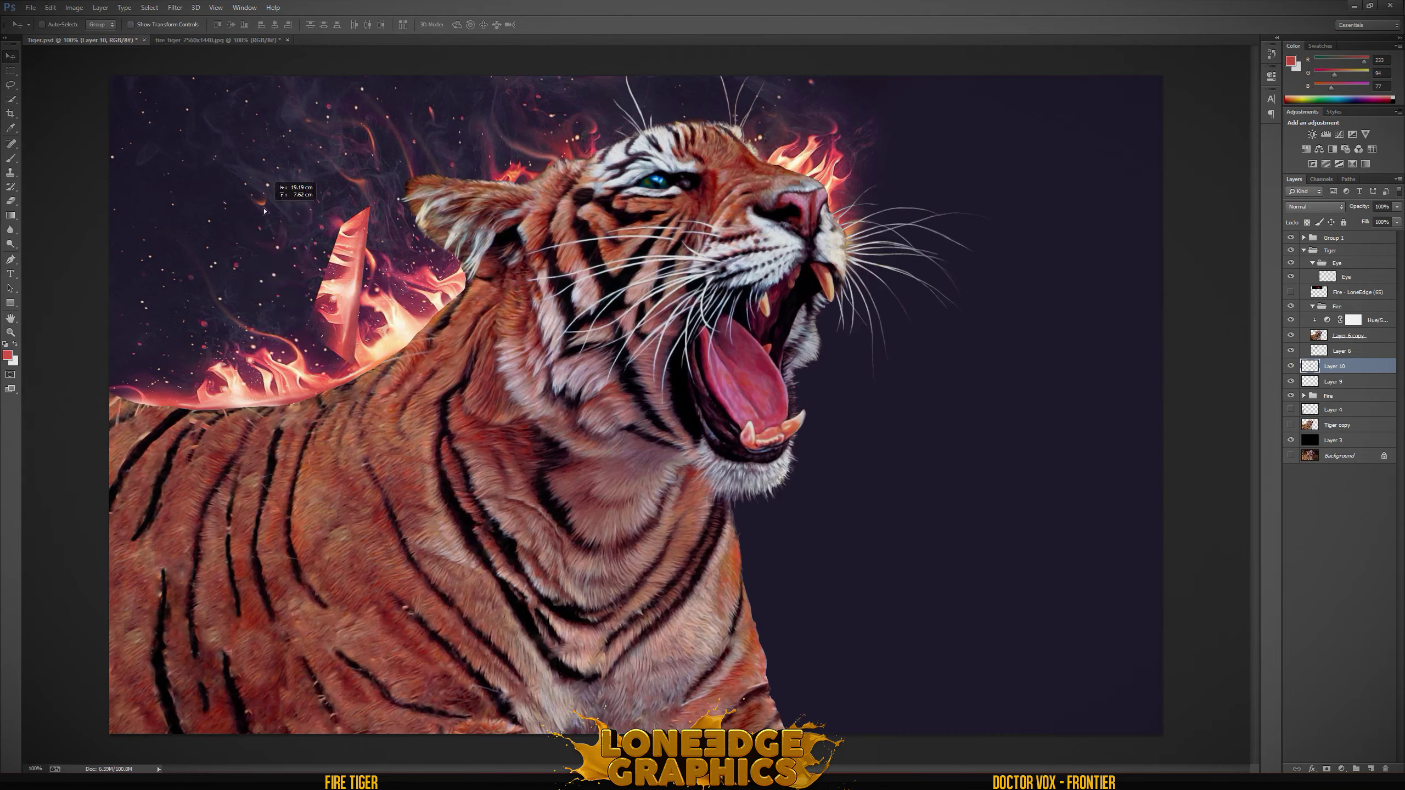
{"action": "left_click", "coordinate": [50, 8]}
Step: Stretch the flame layer down over the tiger's shoulder with Free Transform
{"action": "left_click", "coordinate": [82, 210]}
{"action": "left_click_drag", "start_coordinate": [298, 280], "coordinate": [297, 392]}
{"action": "key", "text": "Return"}
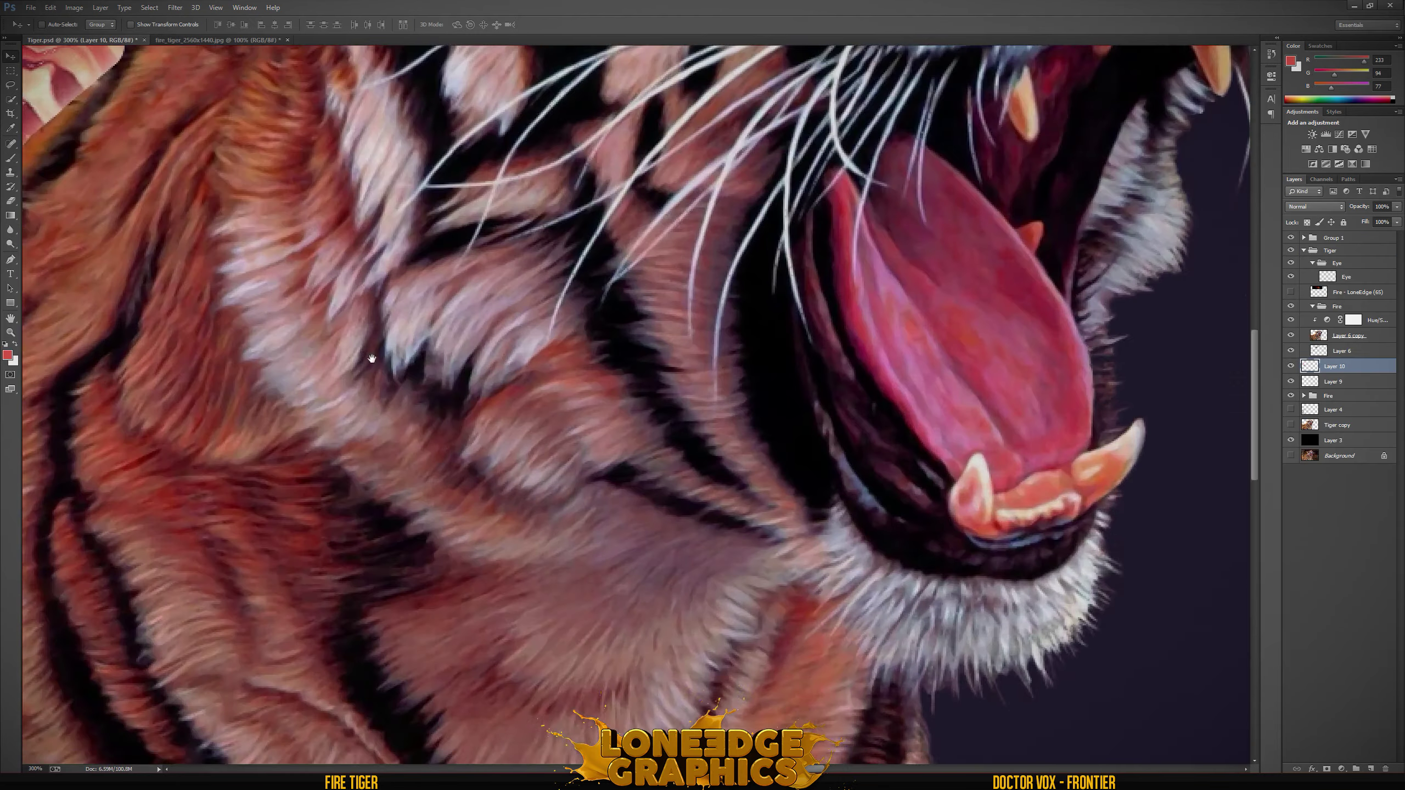
Step: Puppet-warp the flames with three pins, bending them along the tiger's back
{"action": "scroll", "coordinate": [388, 359], "scroll_direction": "up", "scroll_amount": 3}
{"action": "left_click", "coordinate": [50, 7]}
{"action": "left_click", "coordinate": [70, 200]}
{"action": "left_click", "coordinate": [238, 431]}
{"action": "left_click", "coordinate": [393, 409]}
{"action": "left_click", "coordinate": [520, 382]}
{"action": "left_click_drag", "start_coordinate": [635, 326], "coordinate": [637, 329]}
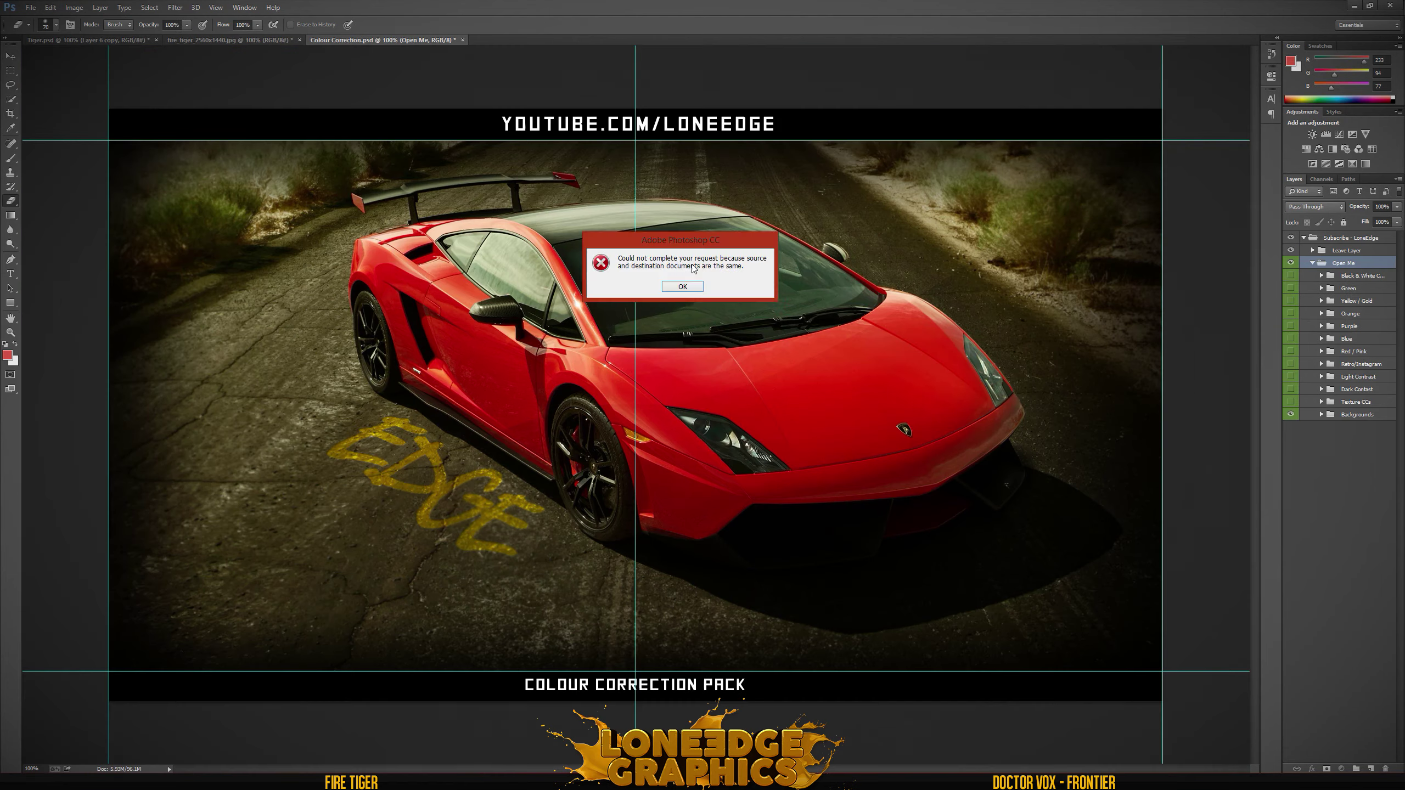
{"action": "left_click", "coordinate": [683, 285]}
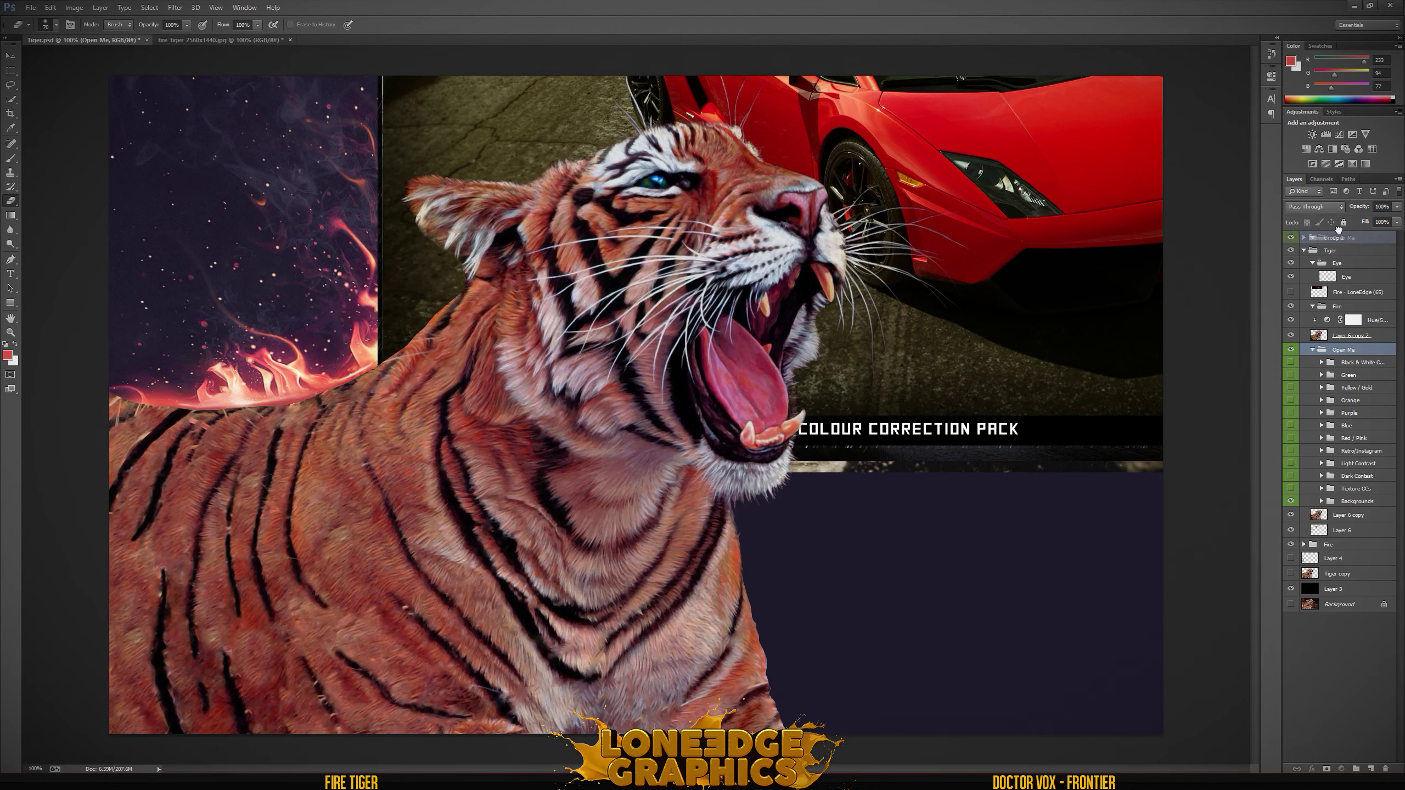
Step: Add the Open Me group atop the document and turn on Dark Contrast and Dark Texture
{"action": "left_click_drag", "start_coordinate": [1338, 229], "coordinate": [1332, 391]}
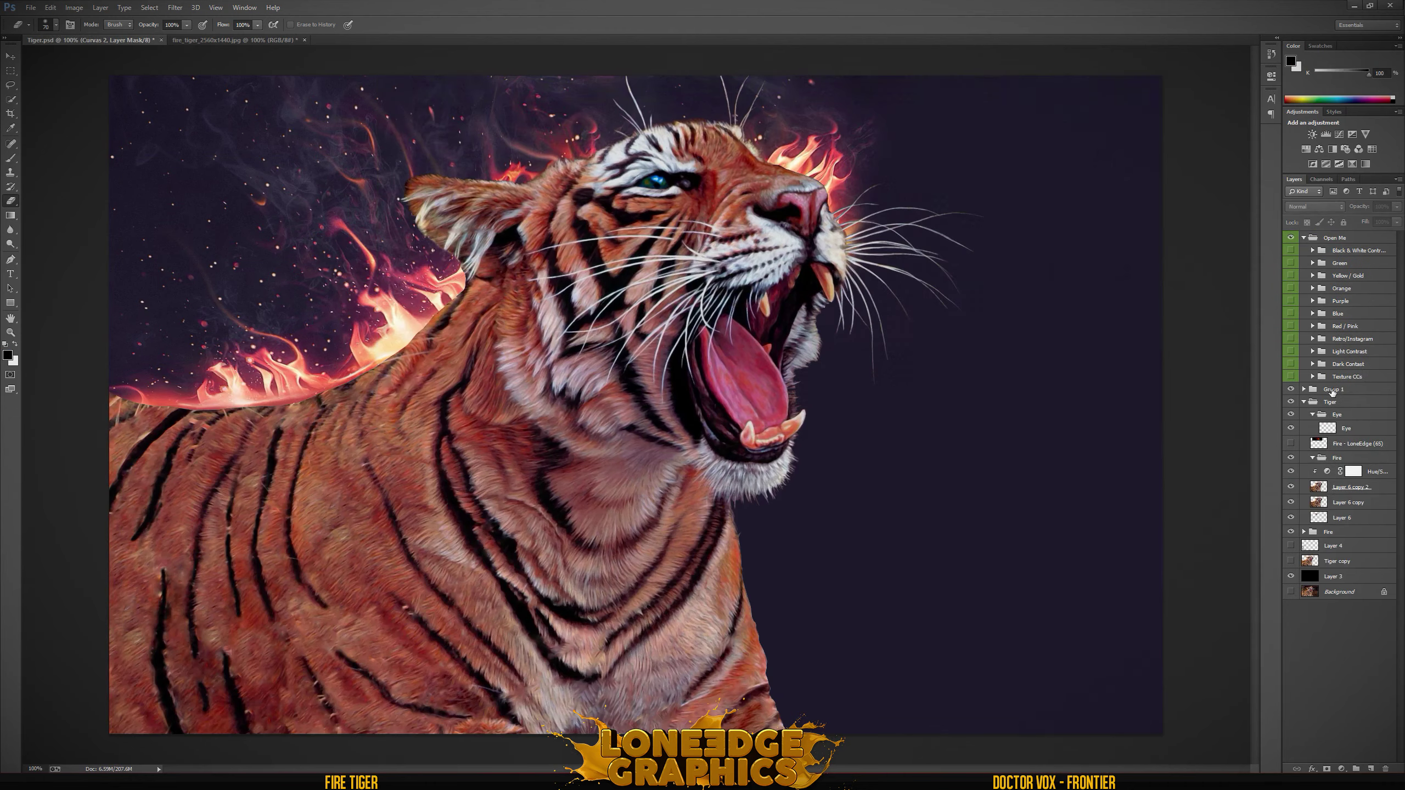
{"action": "left_click", "coordinate": [1311, 363]}
{"action": "left_click", "coordinate": [1291, 398]}
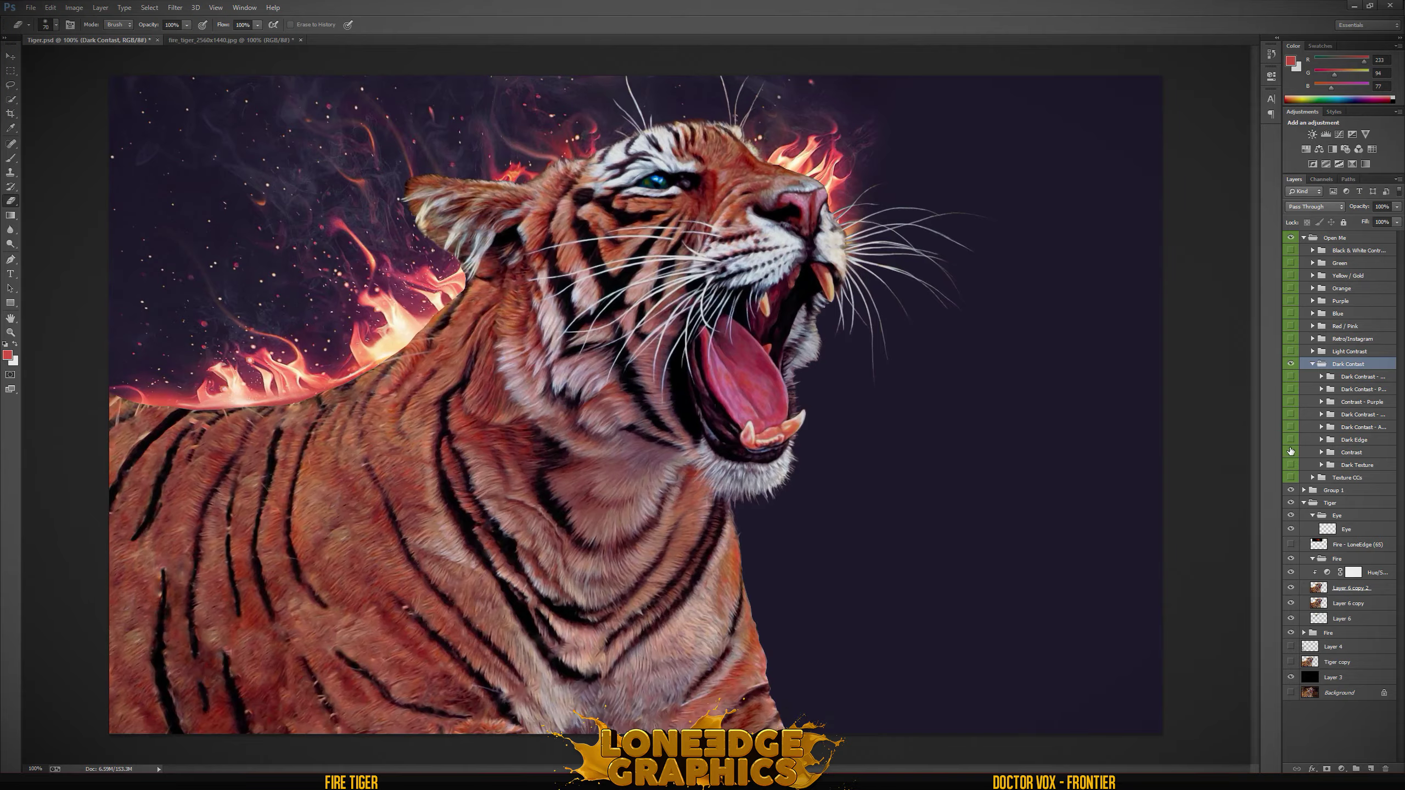
{"action": "left_click", "coordinate": [1290, 465]}
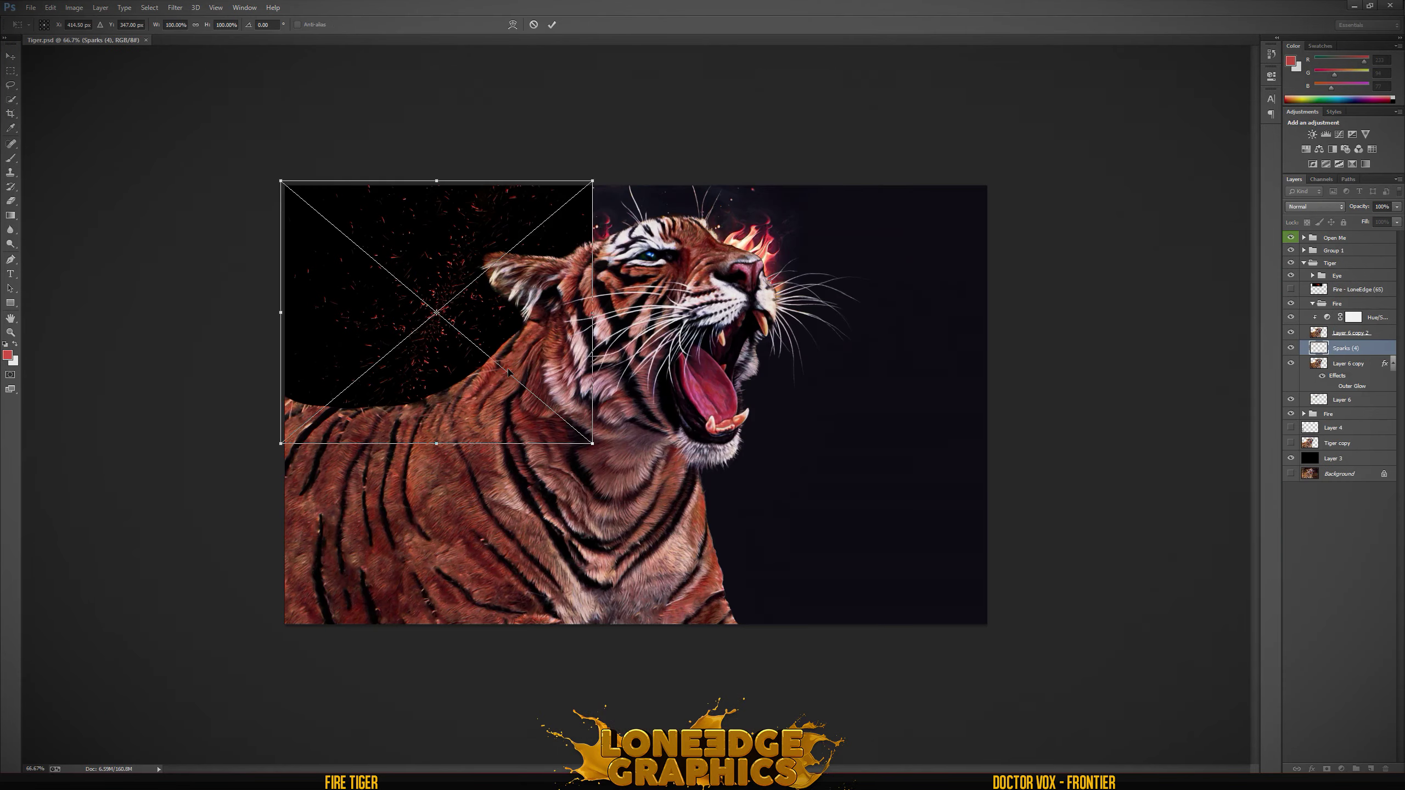
Step: Place the sparks layer in Screen mode over the flames
{"action": "left_click", "coordinate": [1315, 206]}
{"action": "left_click", "coordinate": [1317, 302]}
{"action": "left_click", "coordinate": [658, 291]}
{"action": "left_click_drag", "start_coordinate": [419, 326], "coordinate": [707, 343]}
Step: Screen the smoke at 21% opacity with a +22 hue shift, and shrink the fire beside the mouth
{"action": "key", "text": "Return"}
{"action": "left_click", "coordinate": [1315, 206]}
{"action": "left_click", "coordinate": [1317, 302]}
{"action": "left_click", "coordinate": [1397, 207]}
{"action": "left_click_drag", "start_coordinate": [1397, 219], "coordinate": [1353, 227]}
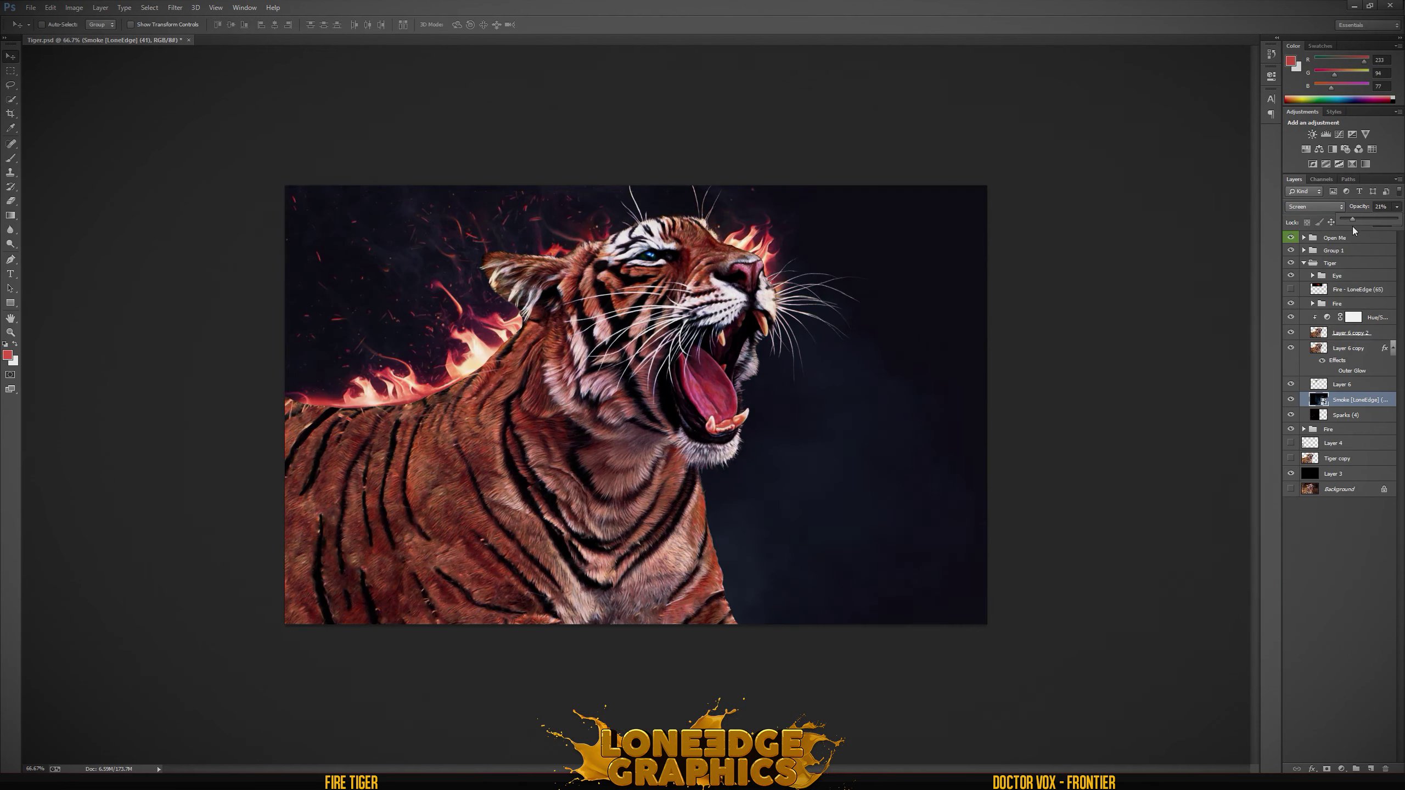
{"action": "left_click_drag", "start_coordinate": [1180, 145], "coordinate": [1192, 144]}
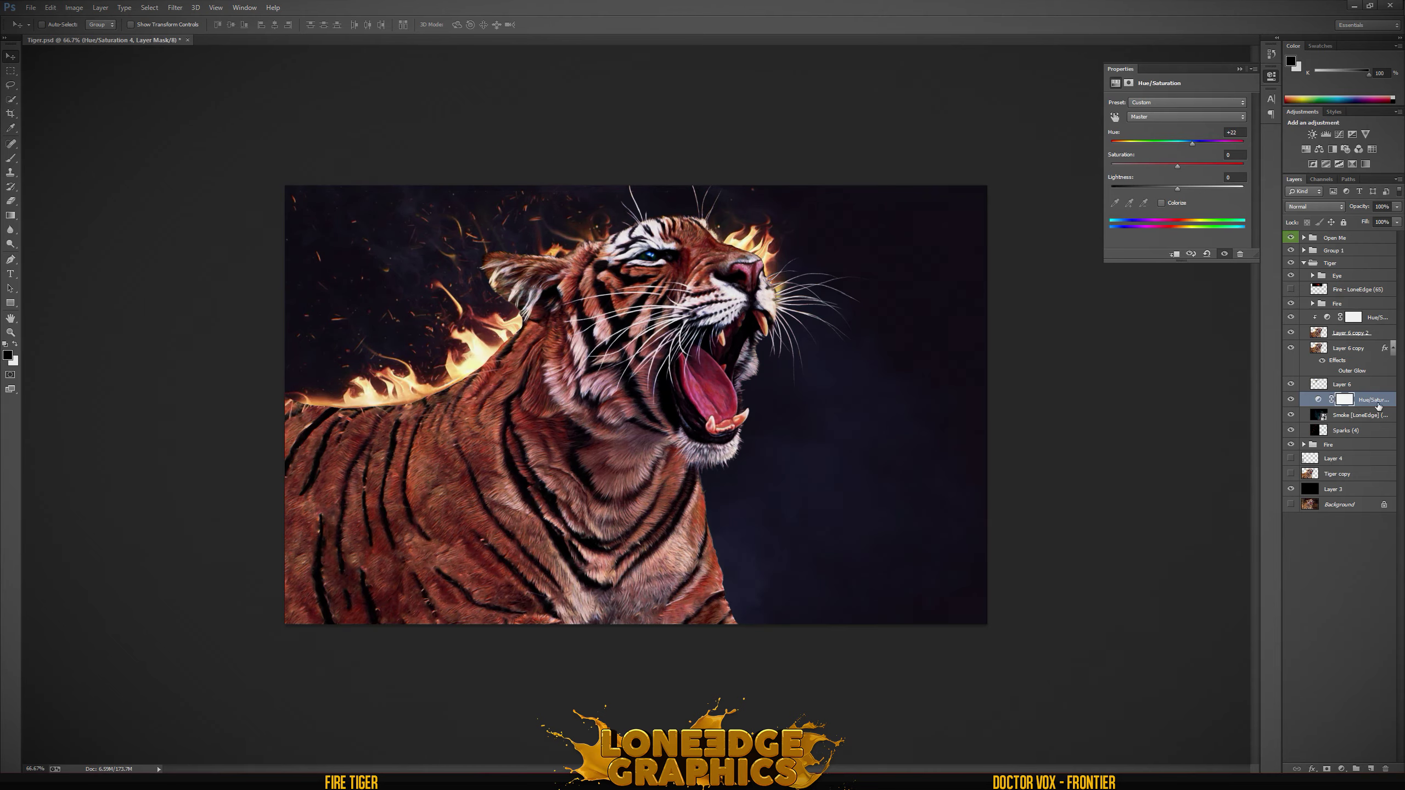
{"action": "key", "text": "ctrl+1"}
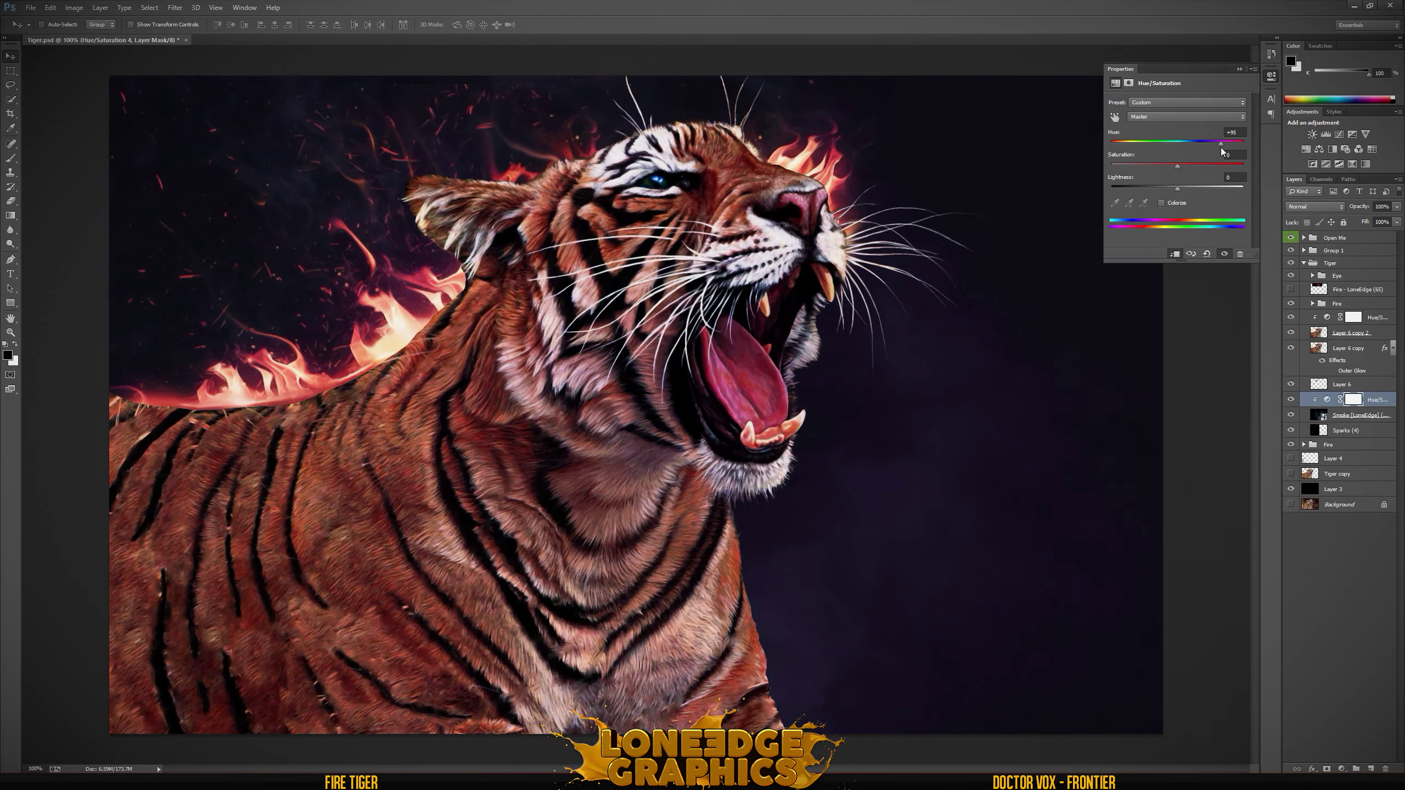
{"action": "left_click_drag", "start_coordinate": [961, 185], "coordinate": [945, 532]}
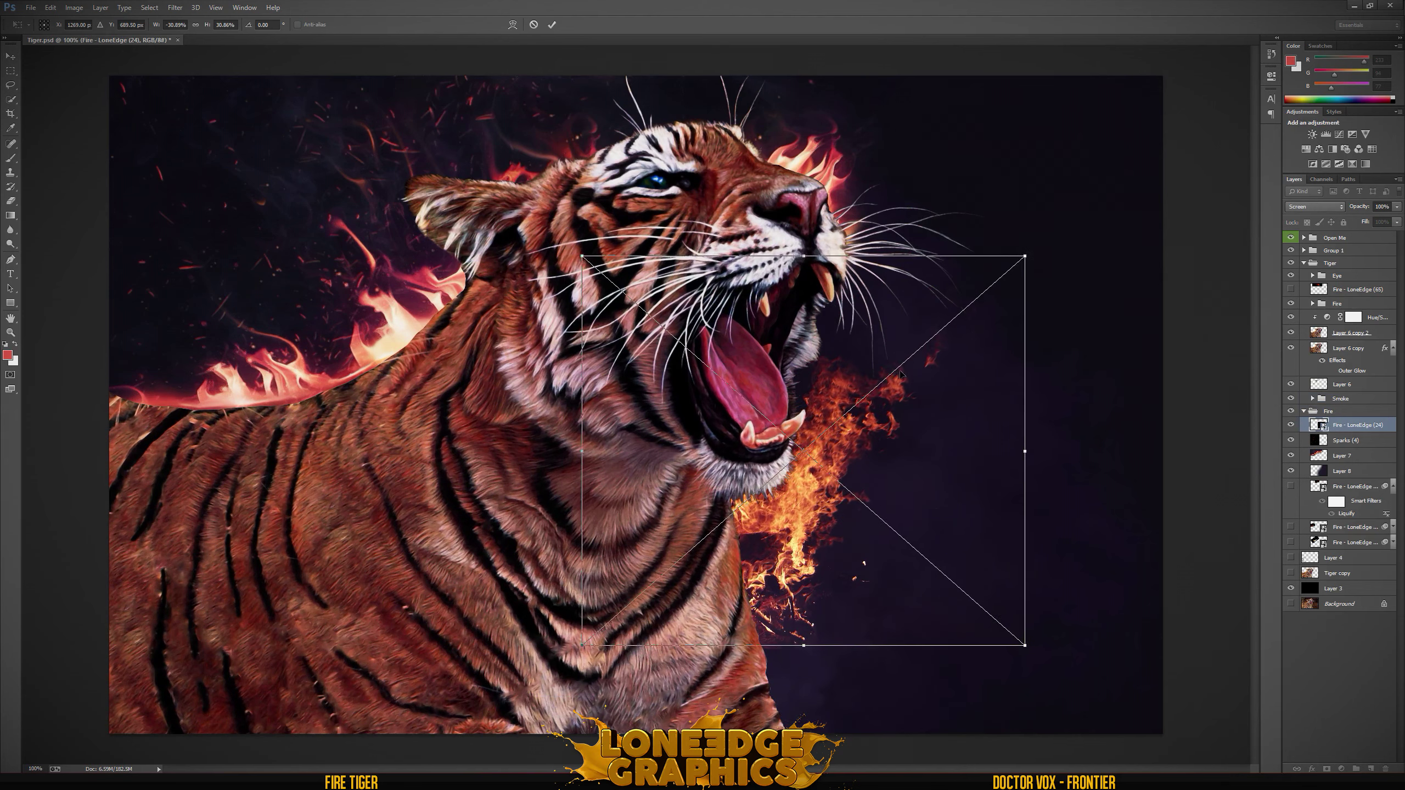
Step: Settle the fire beside the mouth and apply the Oil Paint filter to it
{"action": "left_click_drag", "start_coordinate": [944, 531], "coordinate": [930, 506]}
{"action": "key", "text": "Return"}
{"action": "left_click", "coordinate": [175, 7]}
{"action": "left_click", "coordinate": [188, 107]}
{"action": "left_click", "coordinate": [1322, 36]}
Step: Erase the fire's hard edges with a smaller eraser
{"action": "key", "text": "e"}
{"action": "key", "text": "bracketleft"}
{"action": "key", "text": "bracketleft"}
{"action": "key", "text": "bracketleft"}
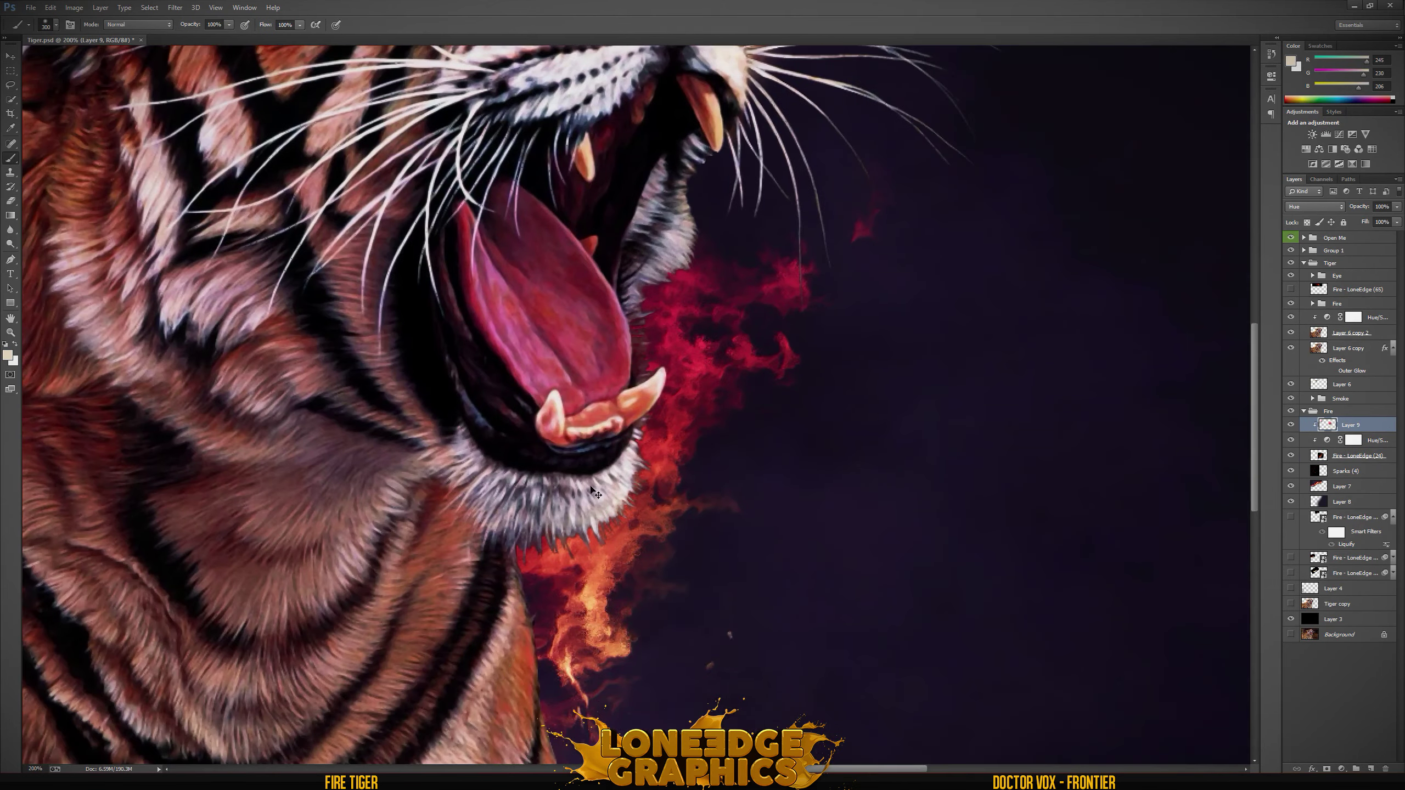
{"action": "key", "text": "bracketleft"}
{"action": "key", "text": "bracketleft"}
{"action": "key", "text": "bracketleft"}
{"action": "scroll", "coordinate": [908, 361], "scroll_direction": "down", "scroll_amount": 1}
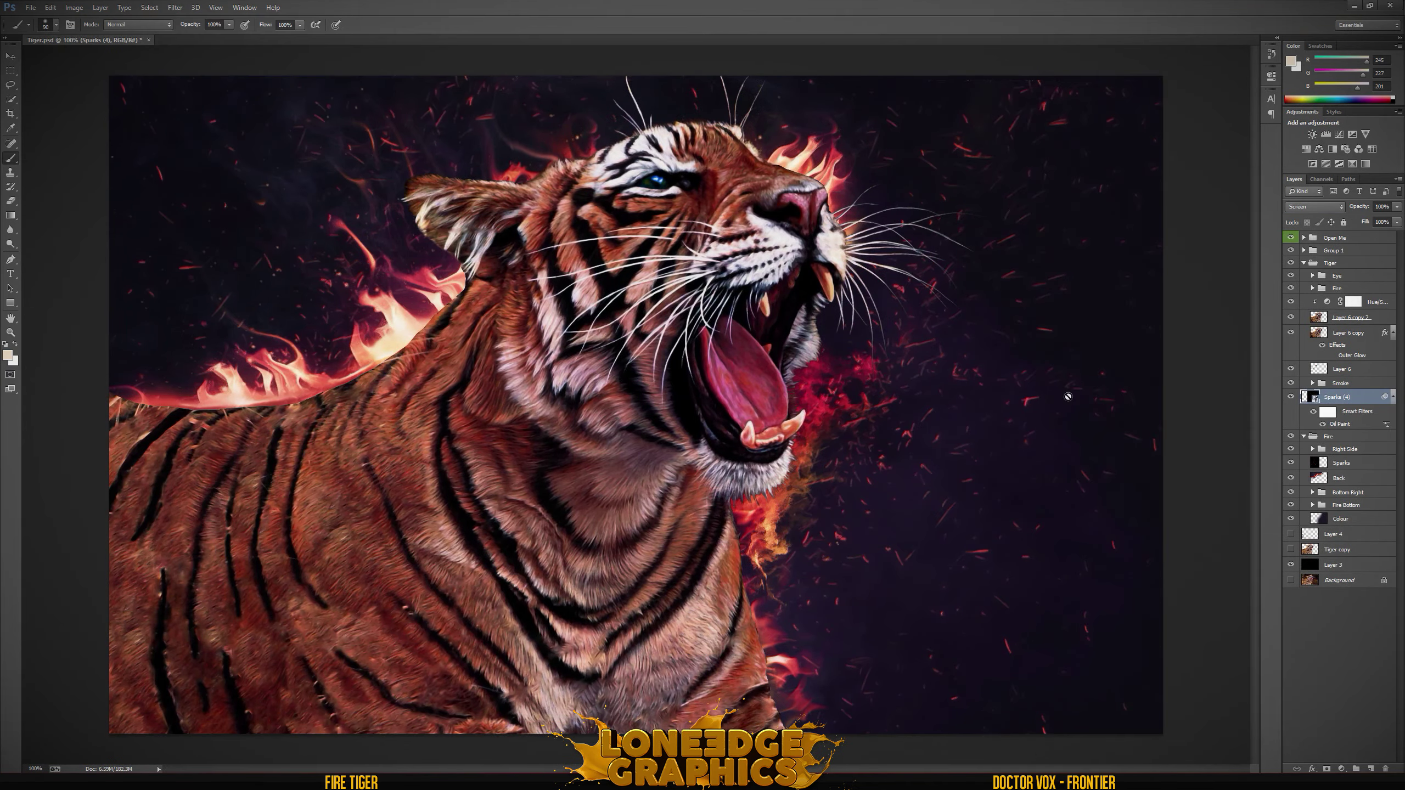
Step: Rasterize the Sparks (4) layer and erase parts of it with a resized eraser
{"action": "key", "text": "e"}
{"action": "left_click", "coordinate": [1068, 396]}
{"action": "key", "text": "Return"}
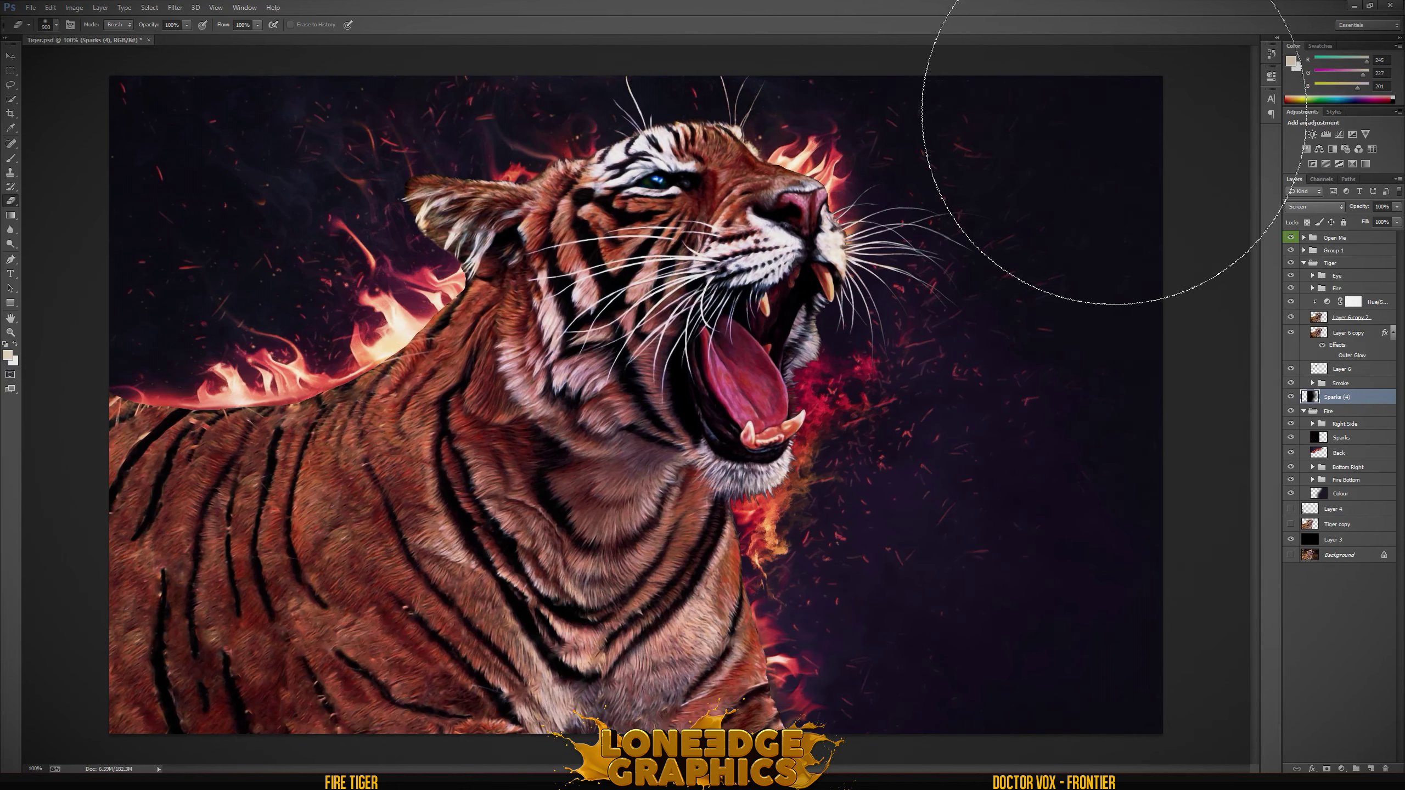
{"action": "key", "text": "bracketleft"}
{"action": "key", "text": "bracketleft"}
{"action": "key", "text": "bracketleft"}
{"action": "key", "text": "ctrl+minus"}
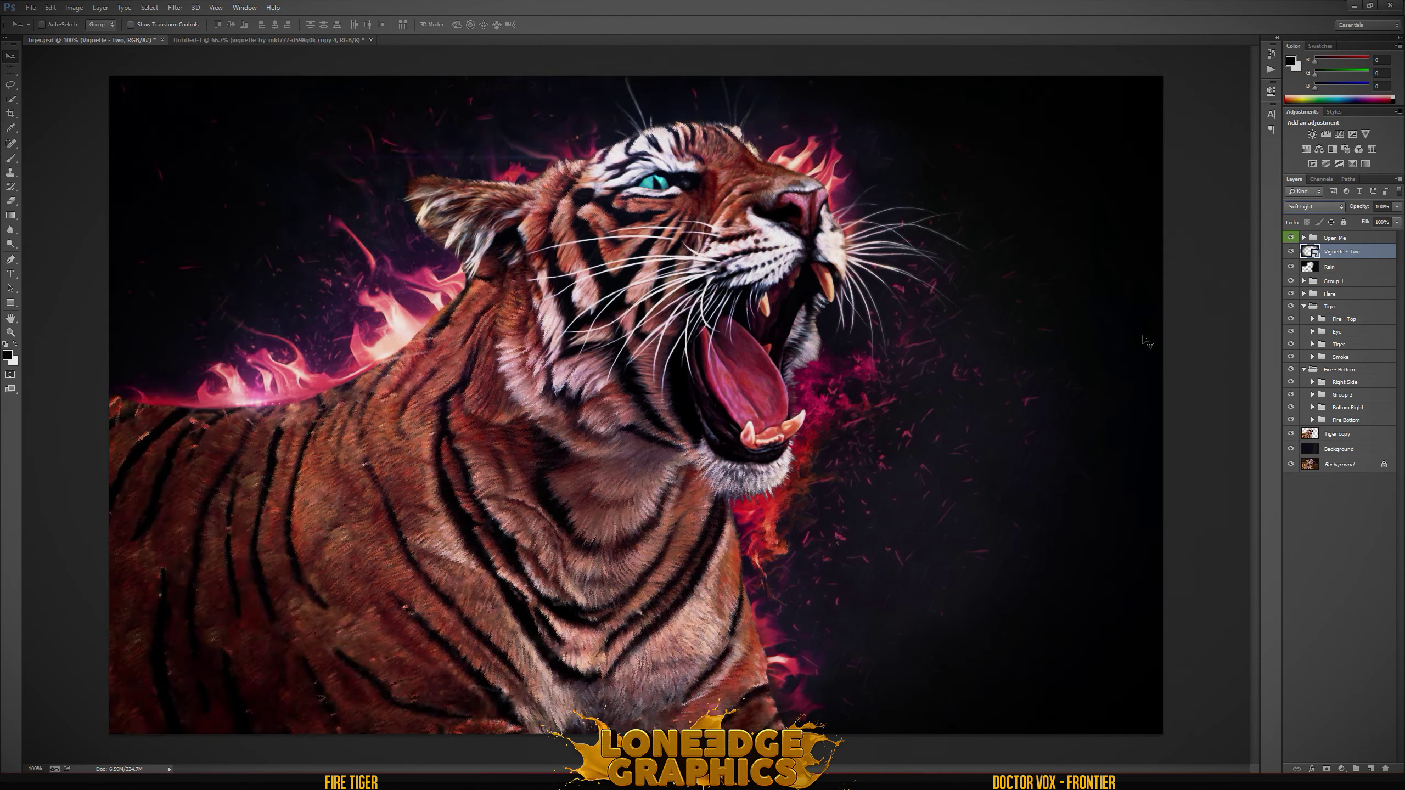
Step: Set the Rain layer to Screen mode at 35% opacity
{"action": "left_click", "coordinate": [1314, 206]}
{"action": "left_click", "coordinate": [1333, 267]}
{"action": "left_click", "coordinate": [1397, 206]}
{"action": "left_click_drag", "start_coordinate": [1359, 220], "coordinate": [1363, 218]}
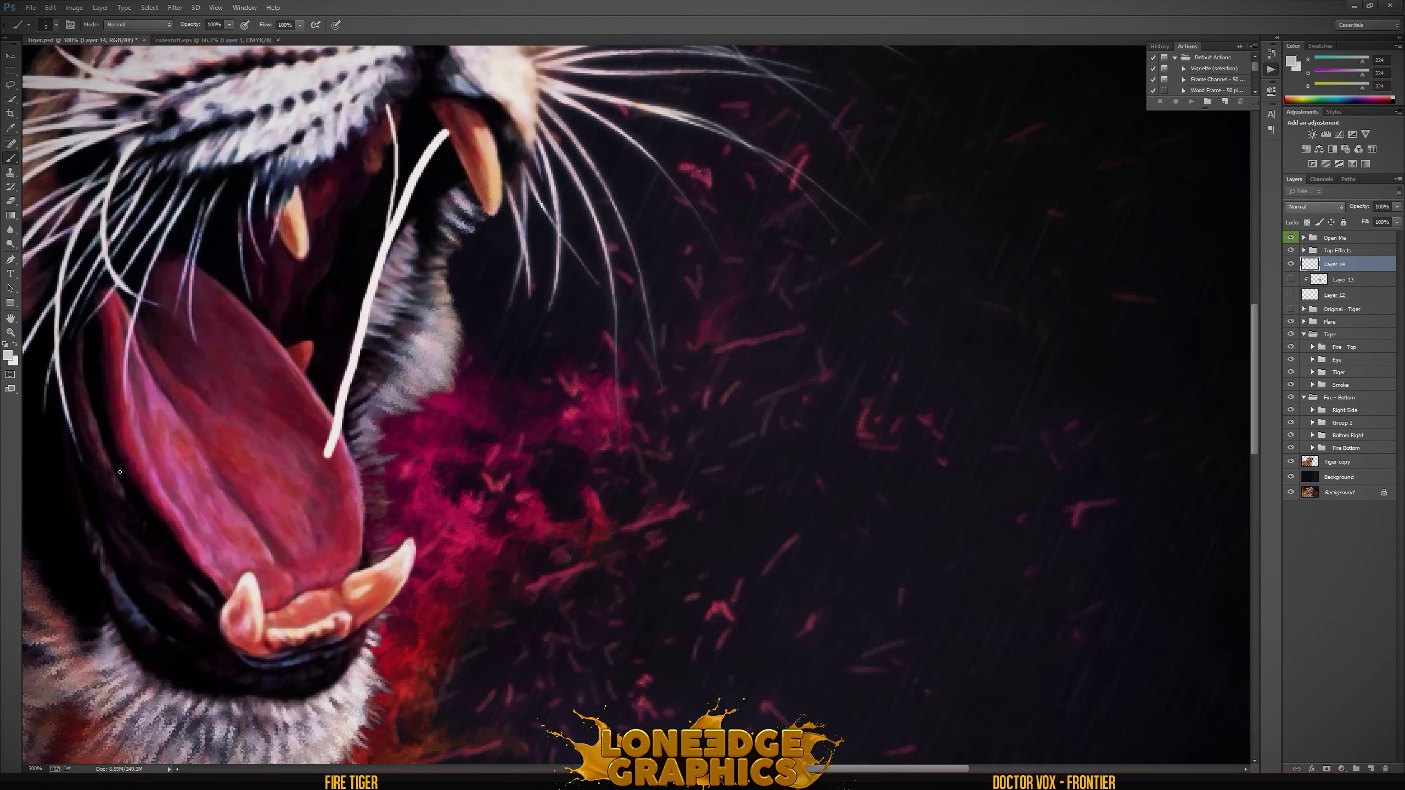
Step: Paint a white saliva strand up to the fang and erase a split down its length
{"action": "left_click_drag", "start_coordinate": [120, 472], "coordinate": [186, 195]}
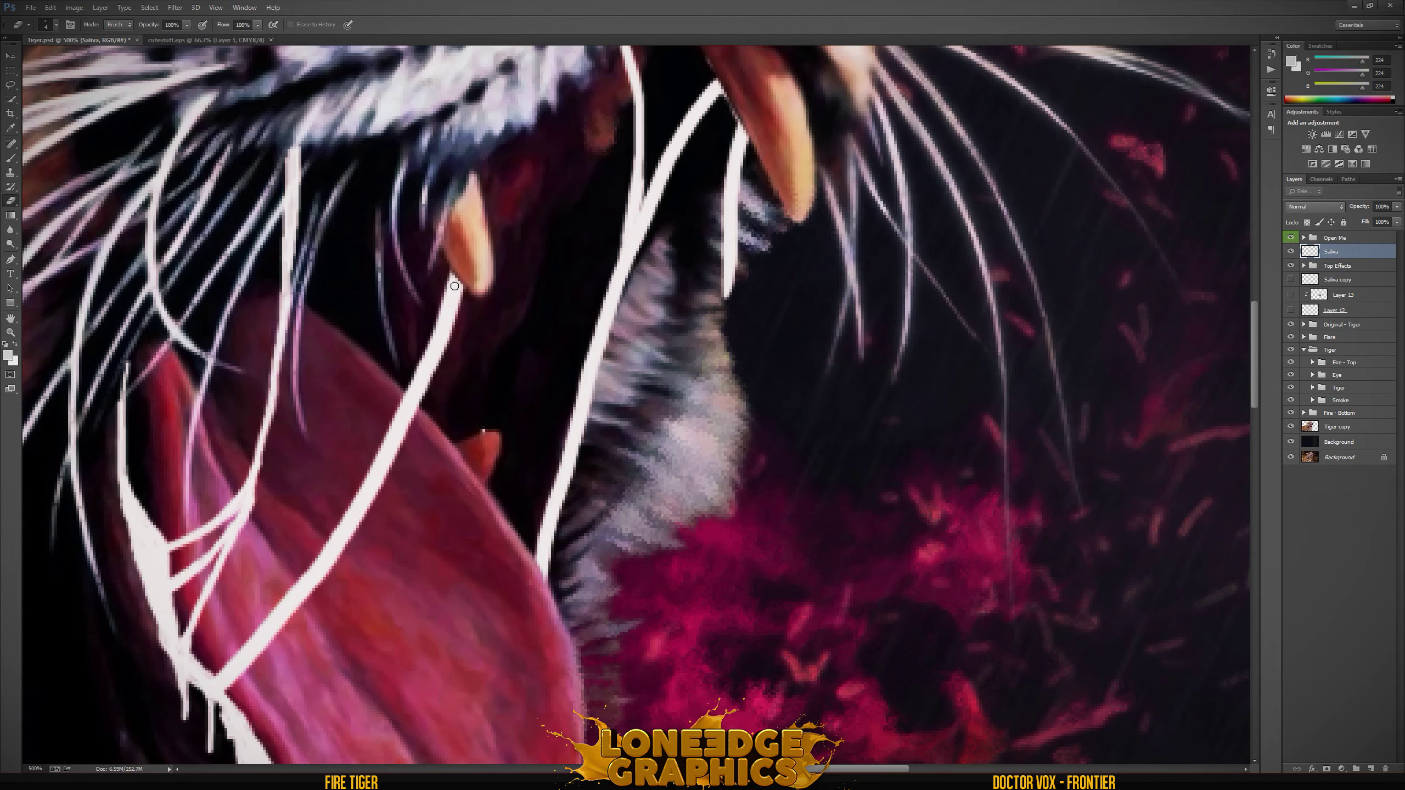
{"action": "mouse_move", "coordinate": [449, 313]}
{"action": "left_mouse_down"}
{"action": "mouse_move", "coordinate": [433, 381]}
{"action": "mouse_move", "coordinate": [454, 286]}
{"action": "left_mouse_up"}
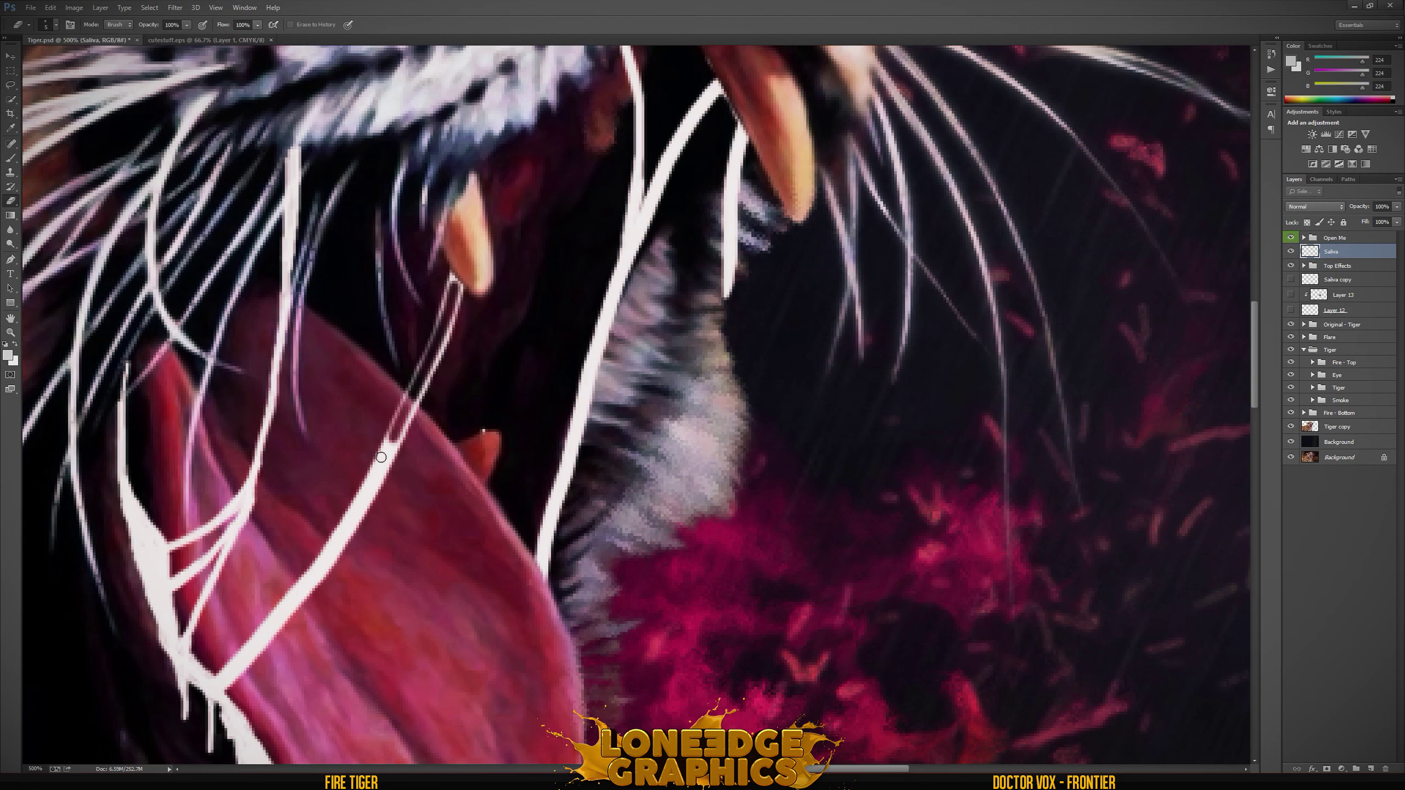
{"action": "left_click_drag", "start_coordinate": [367, 491], "coordinate": [289, 604]}
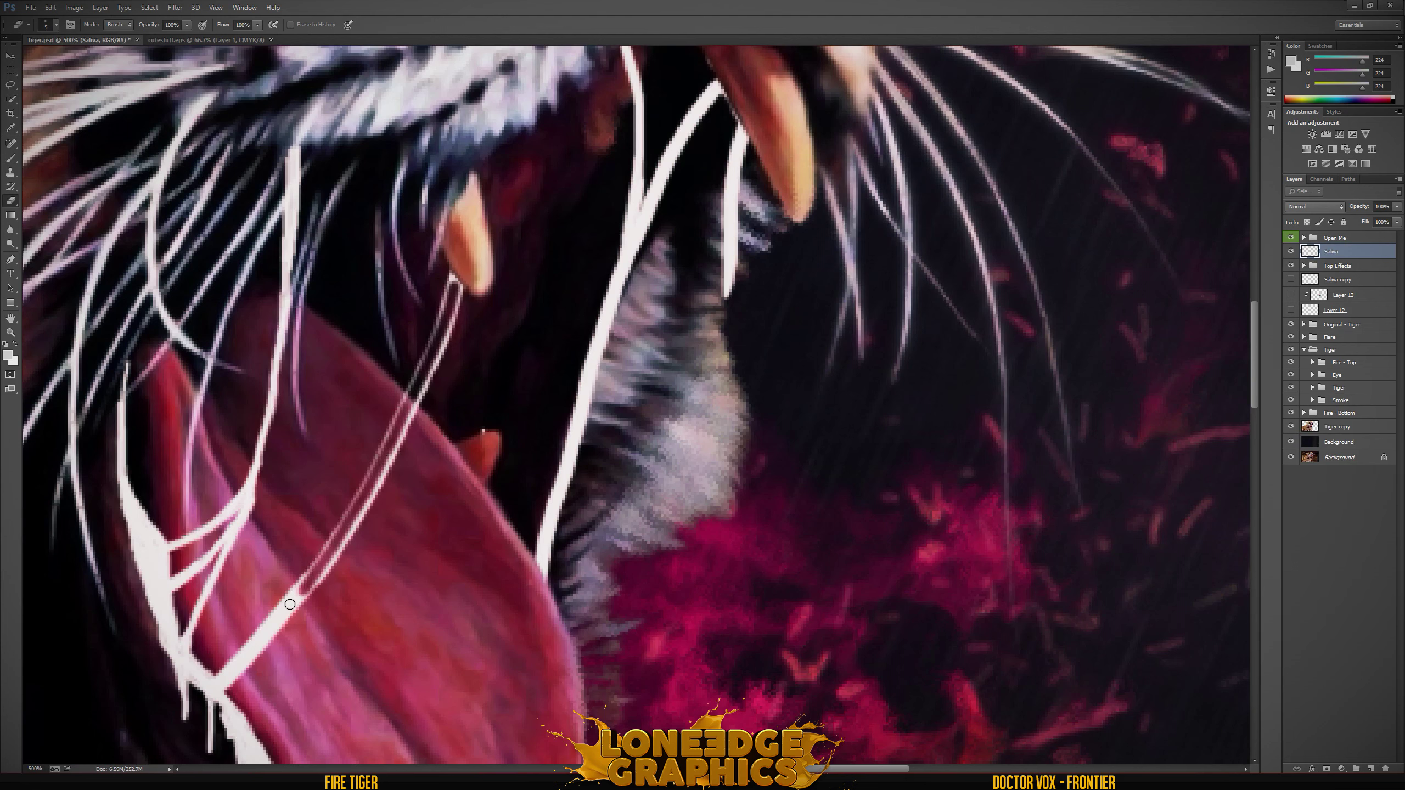
{"action": "left_click_drag", "start_coordinate": [235, 670], "coordinate": [224, 678]}
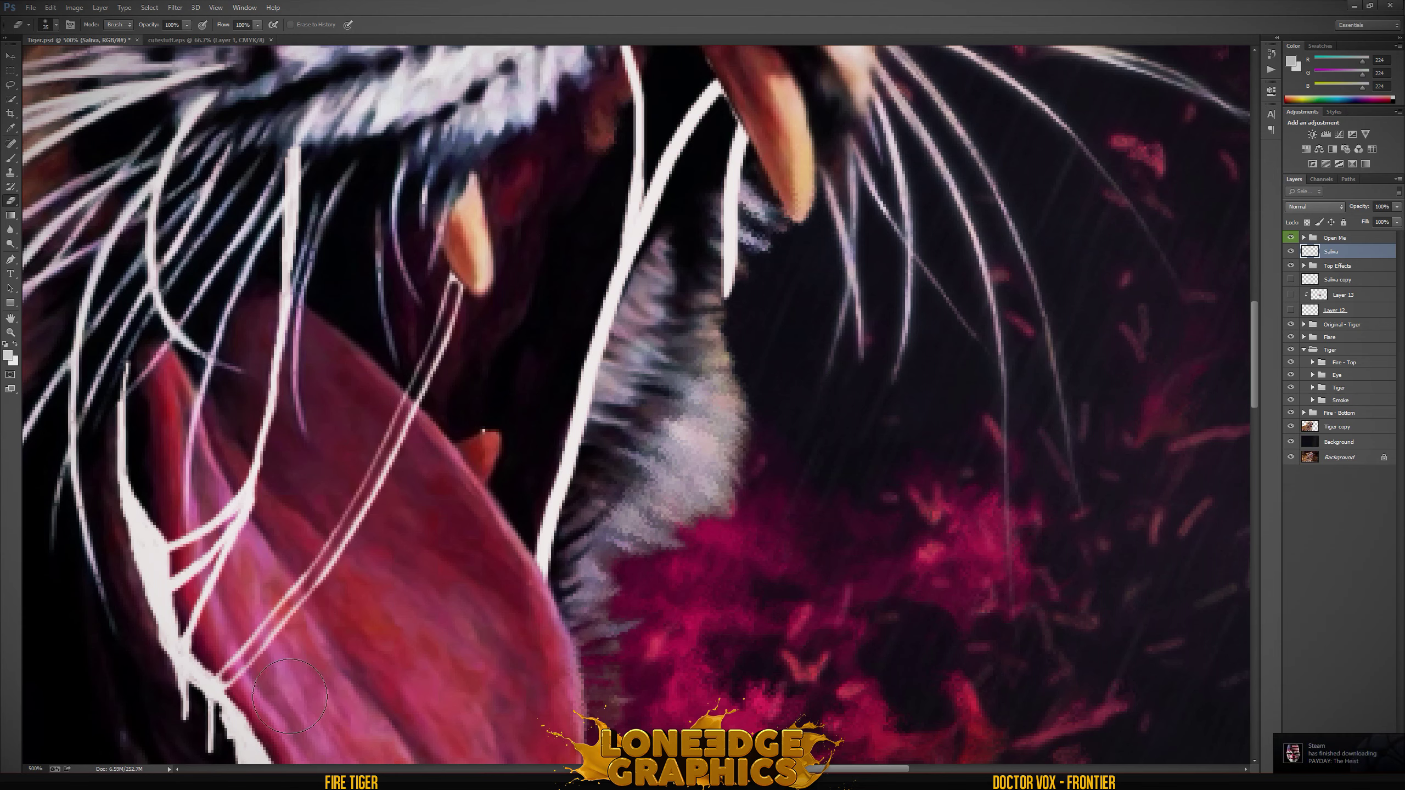
Step: Erase finer splits along the saliva strand with a smaller eraser
{"action": "scroll", "coordinate": [498, 440], "scroll_direction": "down", "scroll_amount": 1}
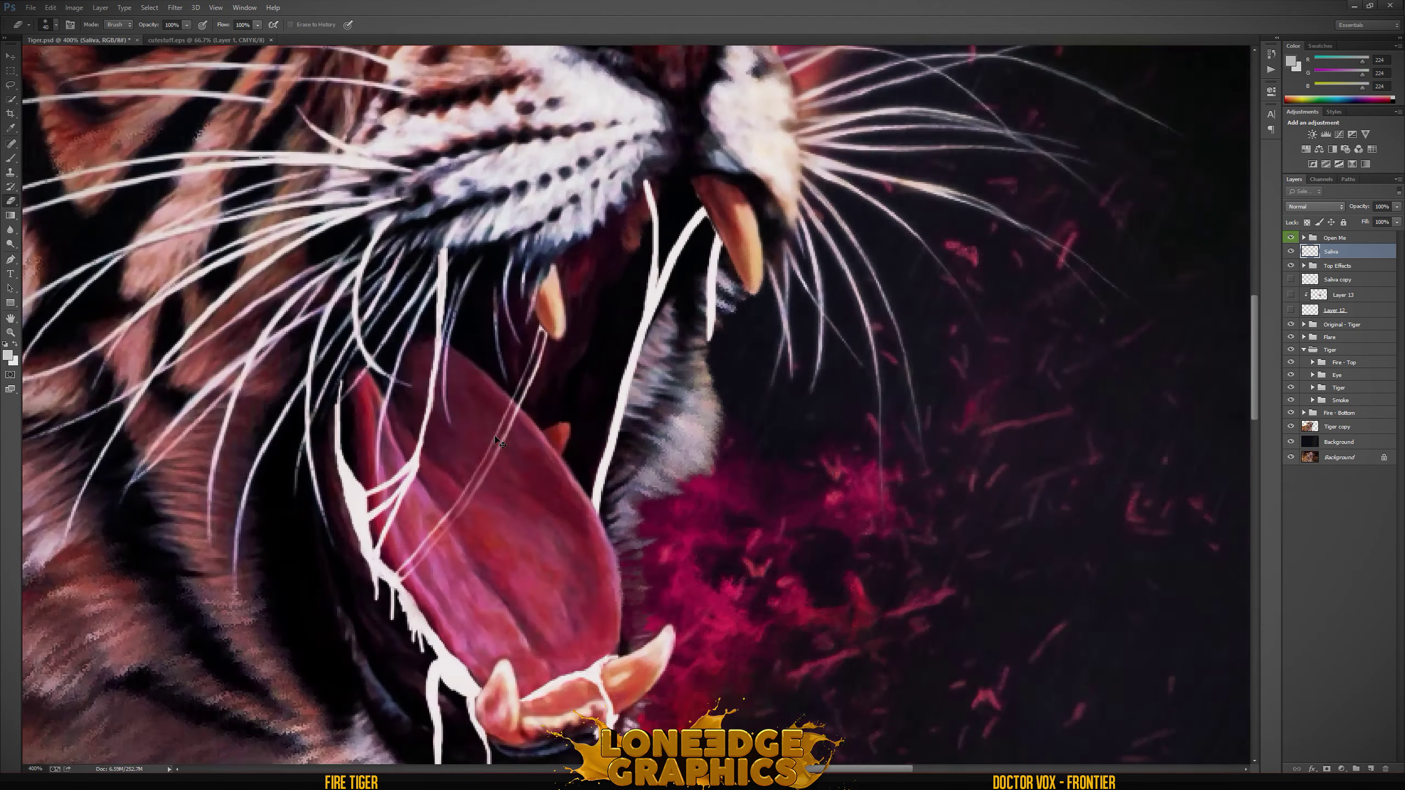
{"action": "scroll", "coordinate": [498, 441], "scroll_direction": "up", "scroll_amount": 1}
{"action": "scroll", "coordinate": [498, 440], "scroll_direction": "right", "scroll_amount": 3}
{"action": "scroll", "coordinate": [498, 440], "scroll_direction": "right", "scroll_amount": 2}
{"action": "key", "text": "bracketleft"}
{"action": "key", "text": "bracketleft"}
{"action": "key", "text": "bracketleft"}
{"action": "mouse_move", "coordinate": [335, 619]}
{"action": "left_mouse_down"}
{"action": "mouse_move", "coordinate": [310, 614]}
{"action": "mouse_move", "coordinate": [419, 287]}
{"action": "left_mouse_up"}
{"action": "key", "text": "ctrl+z"}
{"action": "key", "text": "bracketleft"}
{"action": "key", "text": "bracketleft"}
{"action": "key", "text": "bracketleft"}
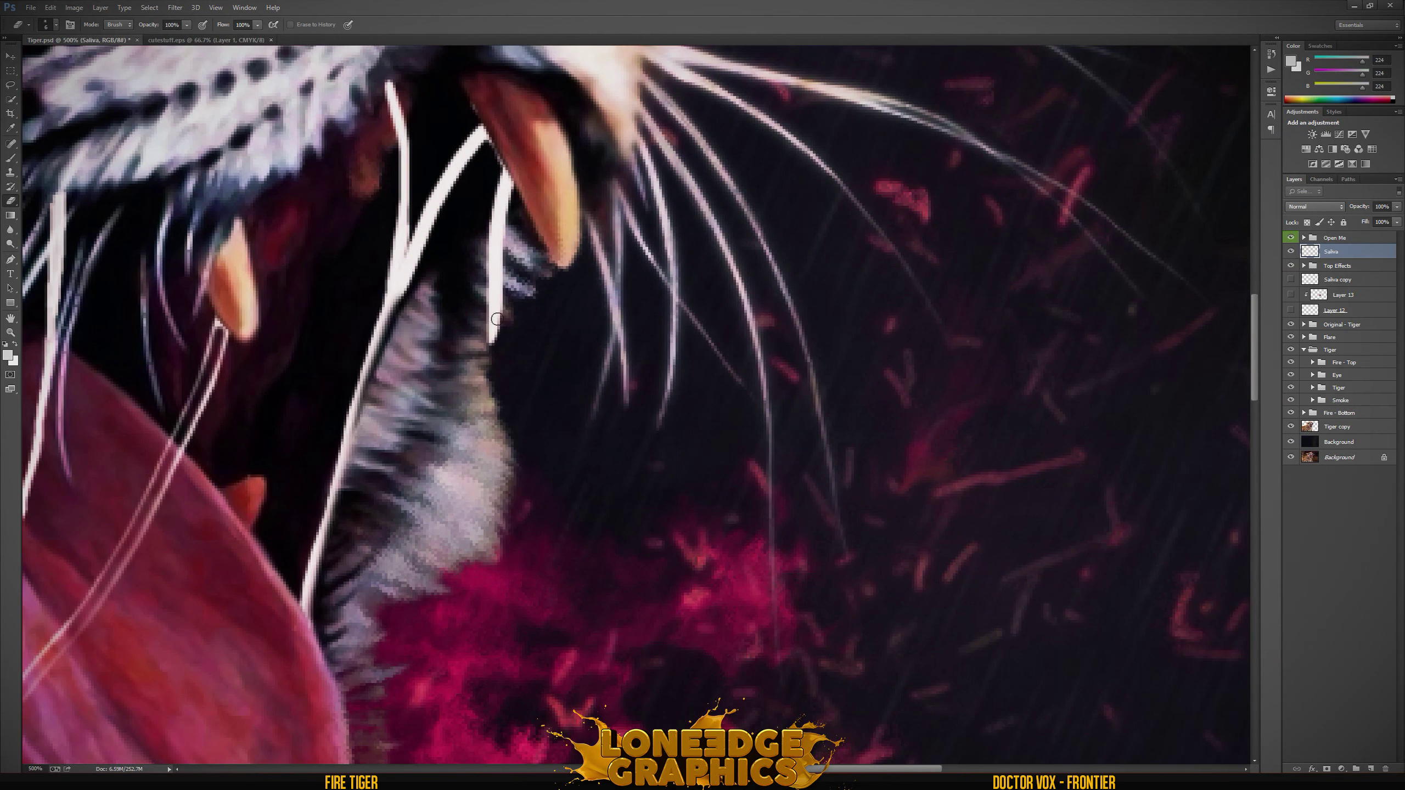
{"action": "key", "text": "bracketright"}
{"action": "key", "text": "bracketright"}
{"action": "key", "text": "bracketright"}
Step: Move the Saliva layer above the Open Me group
{"action": "key", "text": "ctrl+0"}
{"action": "scroll", "coordinate": [652, 378], "scroll_direction": "up", "scroll_amount": 3}
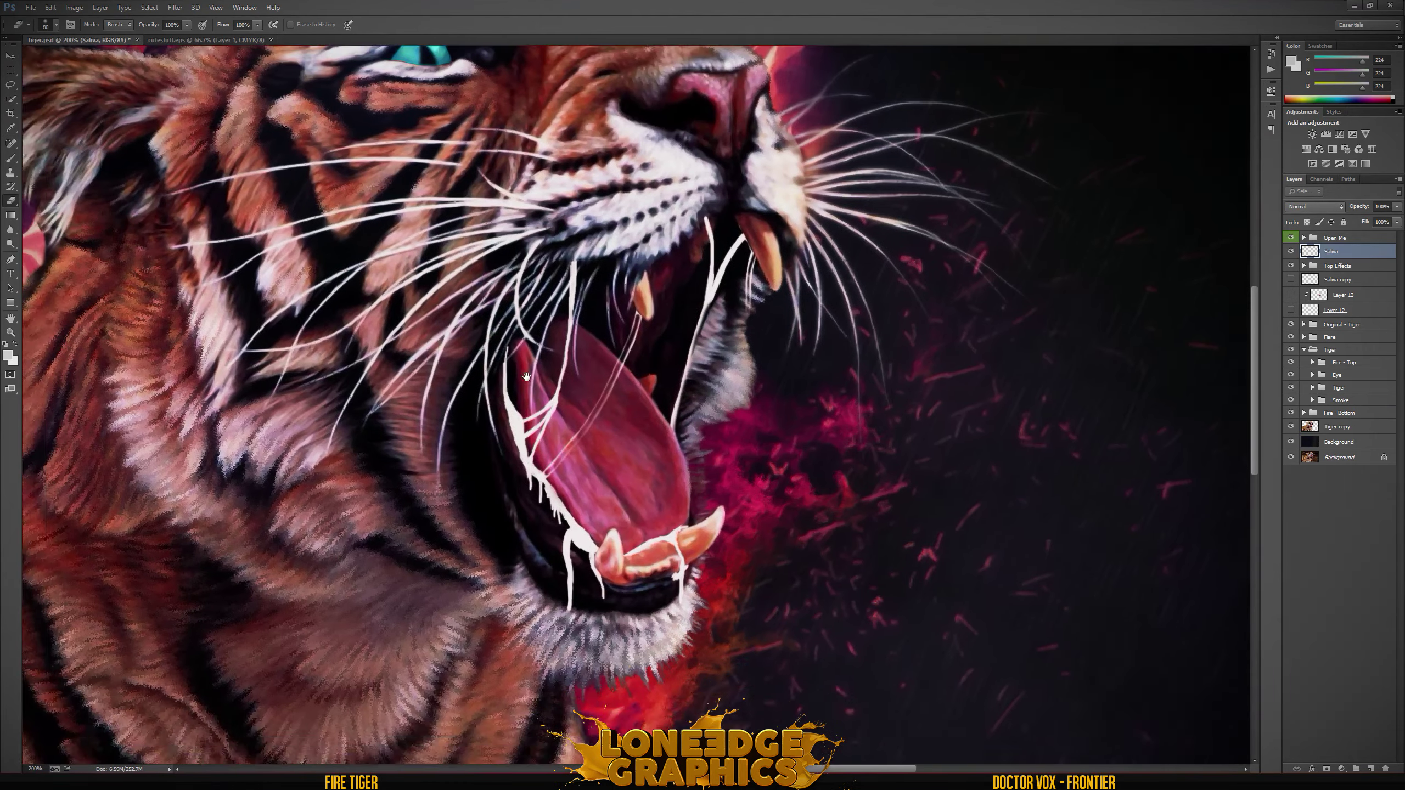
{"action": "left_click_drag", "start_coordinate": [525, 377], "coordinate": [501, 415]}
{"action": "key", "text": "ctrl+bracketright"}
{"action": "scroll", "coordinate": [481, 213], "scroll_direction": "up", "scroll_amount": 2}
{"action": "key", "text": "bracketleft"}
{"action": "key", "text": "bracketleft"}
{"action": "key", "text": "bracketleft"}
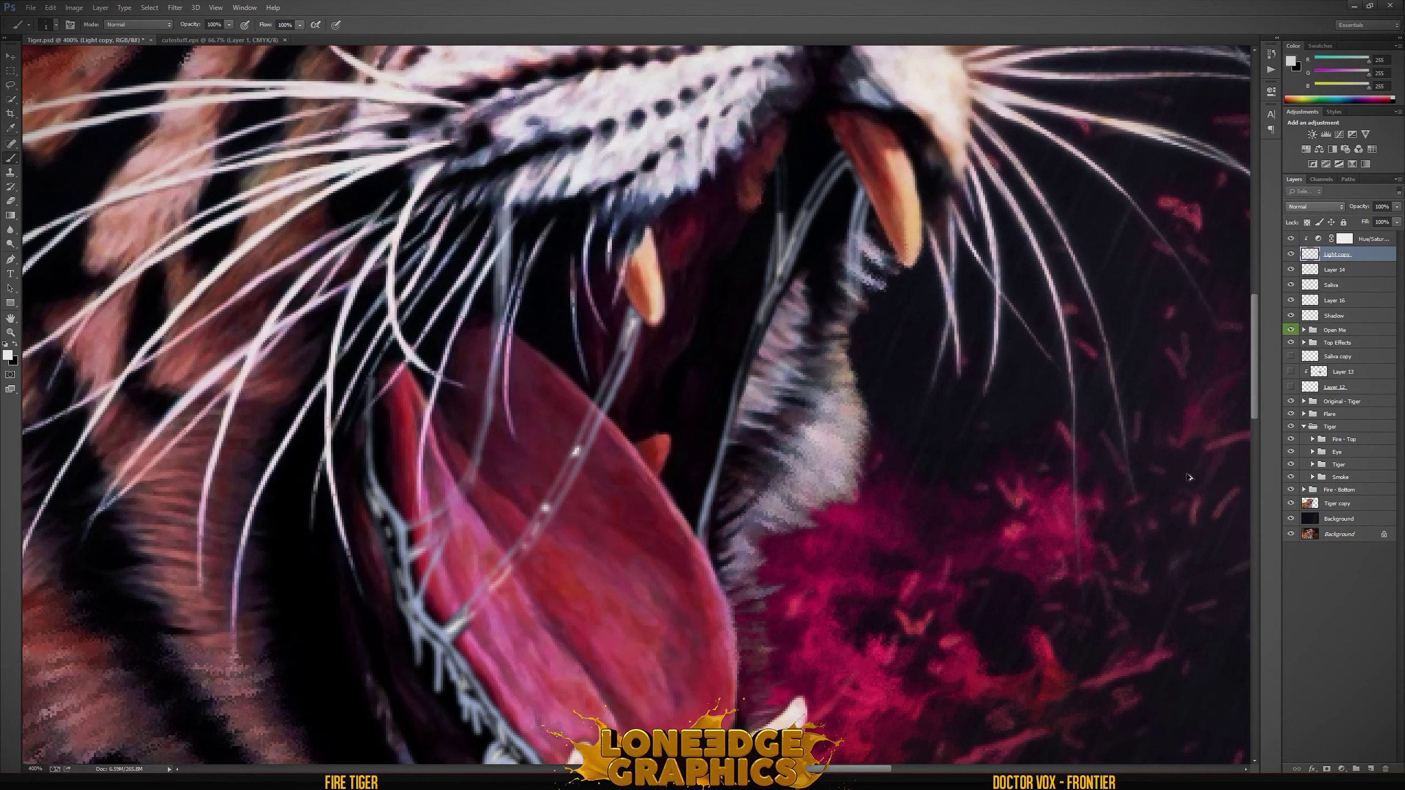
Step: Paint thin white saliva strands on a new layer across the tongue and below the upper fang
{"action": "left_click", "coordinate": [1370, 770]}
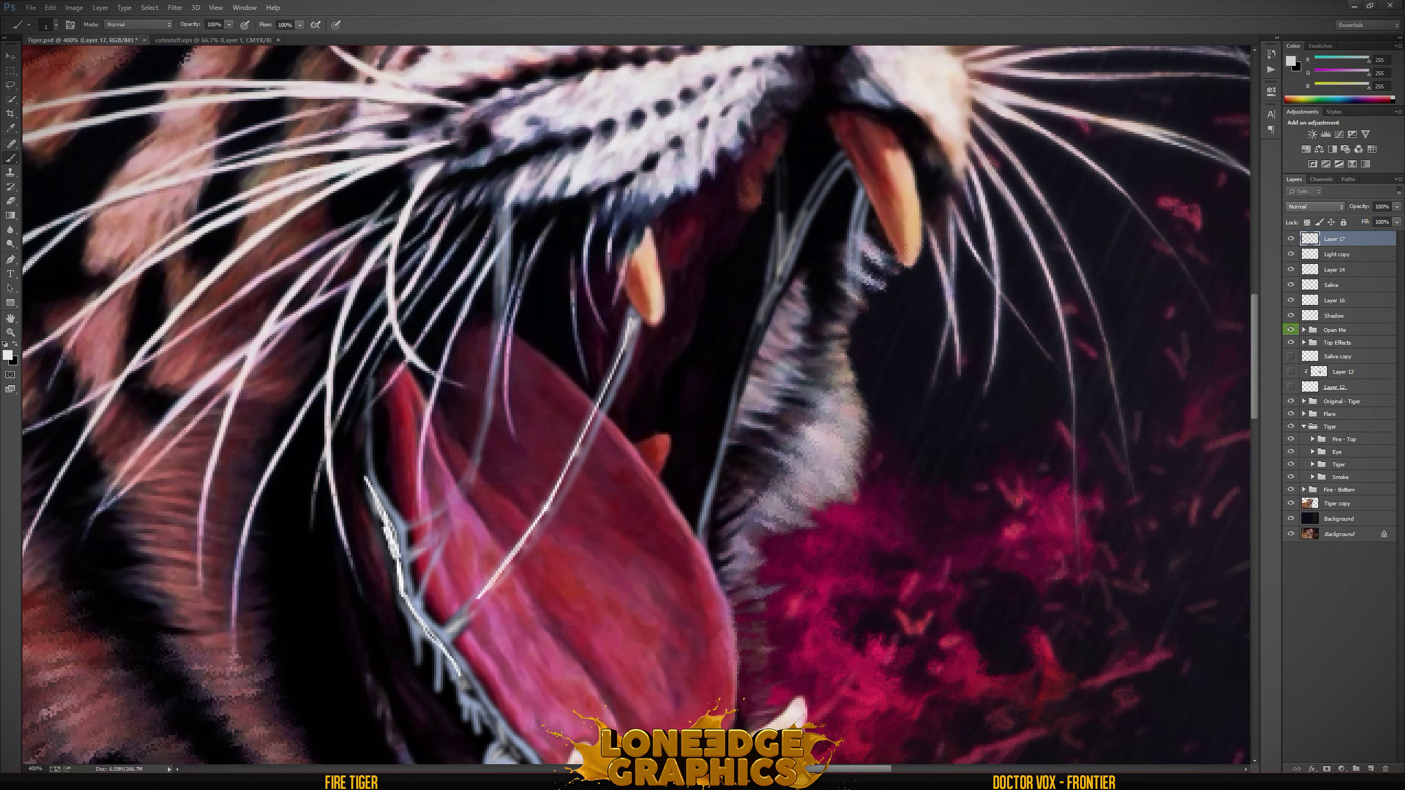
{"action": "left_click_drag", "start_coordinate": [462, 685], "coordinate": [379, 514]}
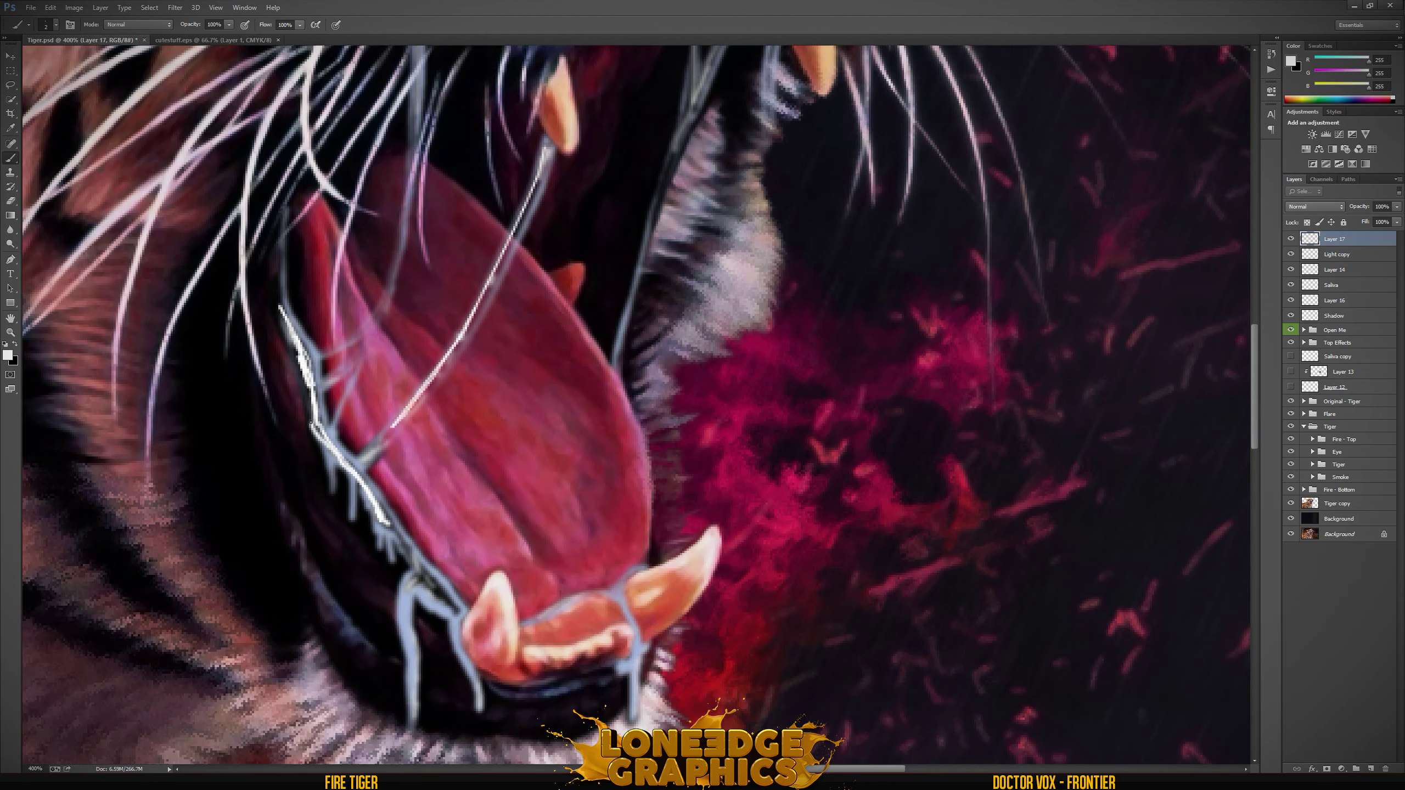
{"action": "mouse_move", "coordinate": [380, 527]}
{"action": "left_mouse_down"}
{"action": "mouse_move", "coordinate": [398, 536]}
{"action": "mouse_move", "coordinate": [338, 466]}
{"action": "mouse_move", "coordinate": [373, 523]}
{"action": "left_mouse_up"}
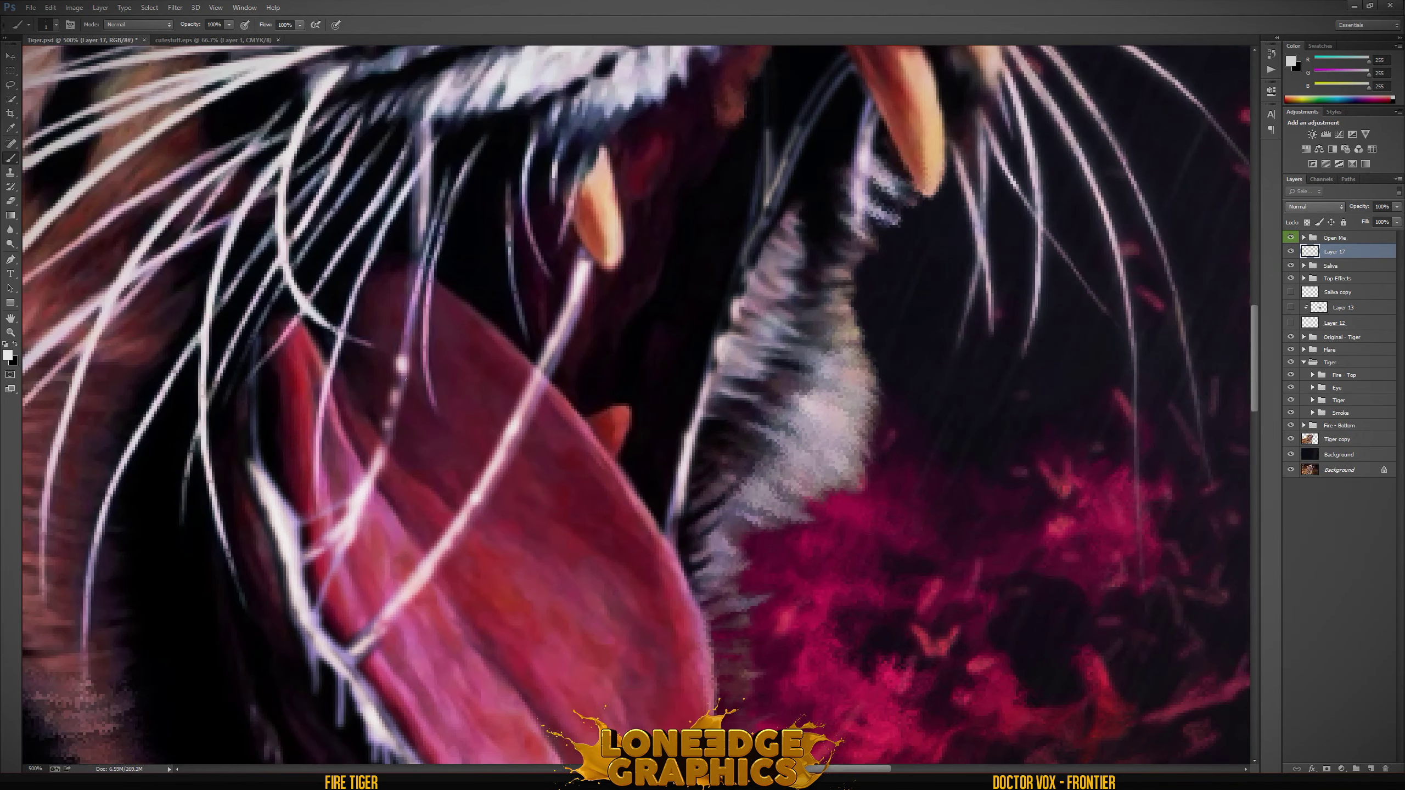
{"action": "mouse_move", "coordinate": [401, 376]}
{"action": "left_mouse_down"}
{"action": "mouse_move", "coordinate": [420, 570]}
{"action": "mouse_move", "coordinate": [332, 284]}
{"action": "left_mouse_up"}
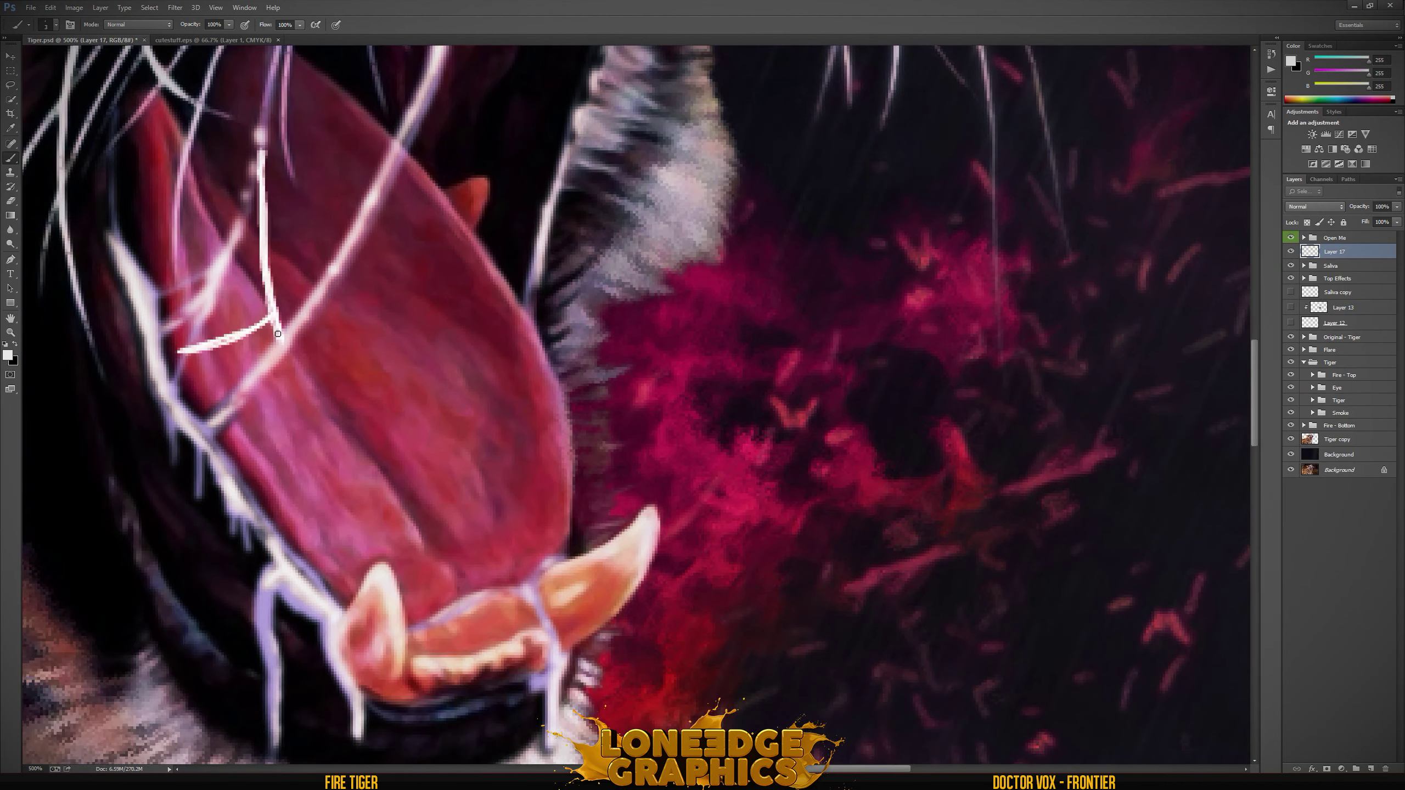
{"action": "left_click_drag", "start_coordinate": [264, 257], "coordinate": [260, 149]}
{"action": "mouse_move", "coordinate": [246, 330]}
{"action": "left_mouse_down"}
{"action": "mouse_move", "coordinate": [210, 348]}
{"action": "mouse_move", "coordinate": [65, 700]}
{"action": "left_mouse_up"}
{"action": "mouse_move", "coordinate": [385, 199]}
{"action": "left_mouse_down"}
{"action": "mouse_move", "coordinate": [384, 314]}
{"action": "mouse_move", "coordinate": [372, 252]}
{"action": "left_mouse_up"}
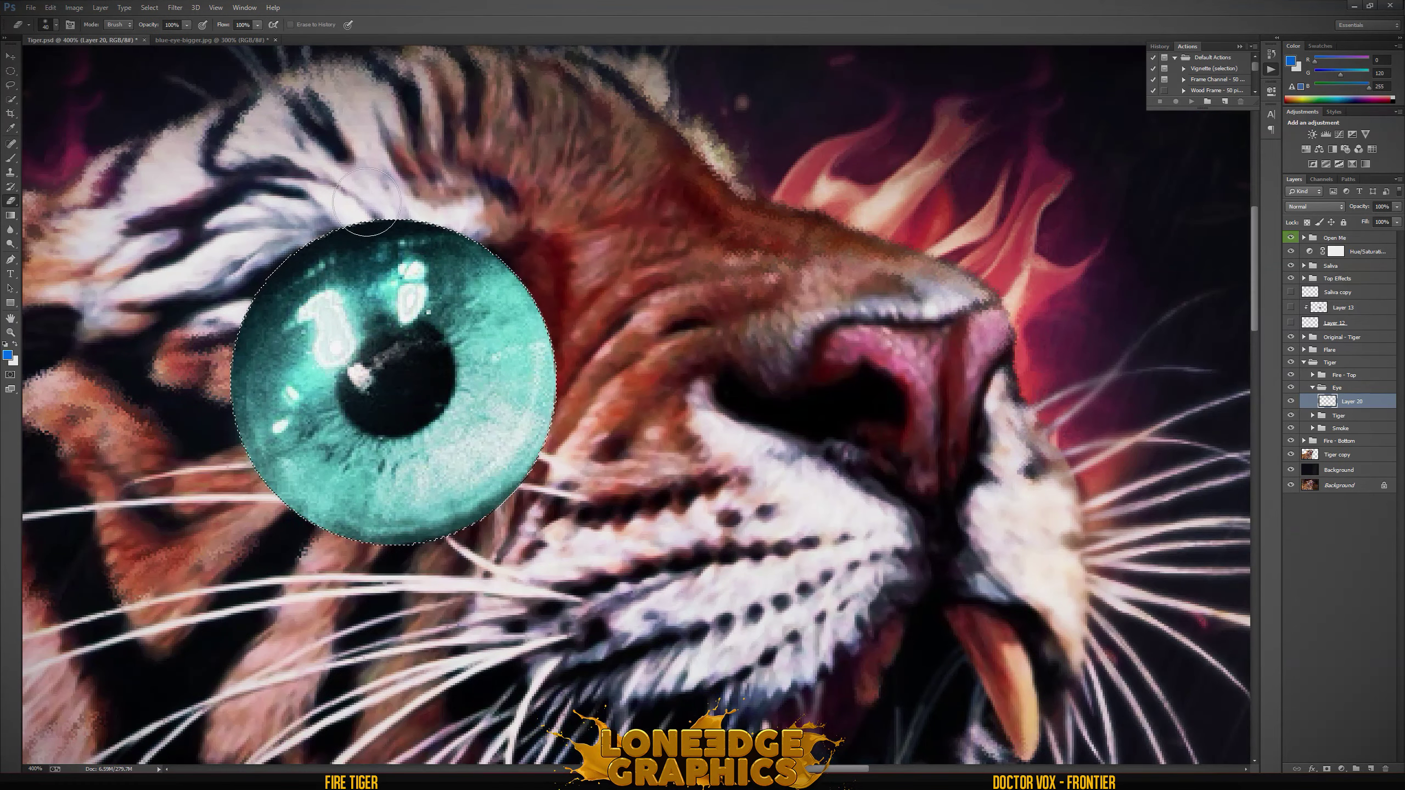
Step: Scale the teal eye onto the tiger's eye, then drop the red flare image into the artwork
{"action": "key", "text": "ctrl+d"}
{"action": "key", "text": "m"}
{"action": "key", "text": "ctrl+minus"}
{"action": "left_click", "coordinate": [51, 8]}
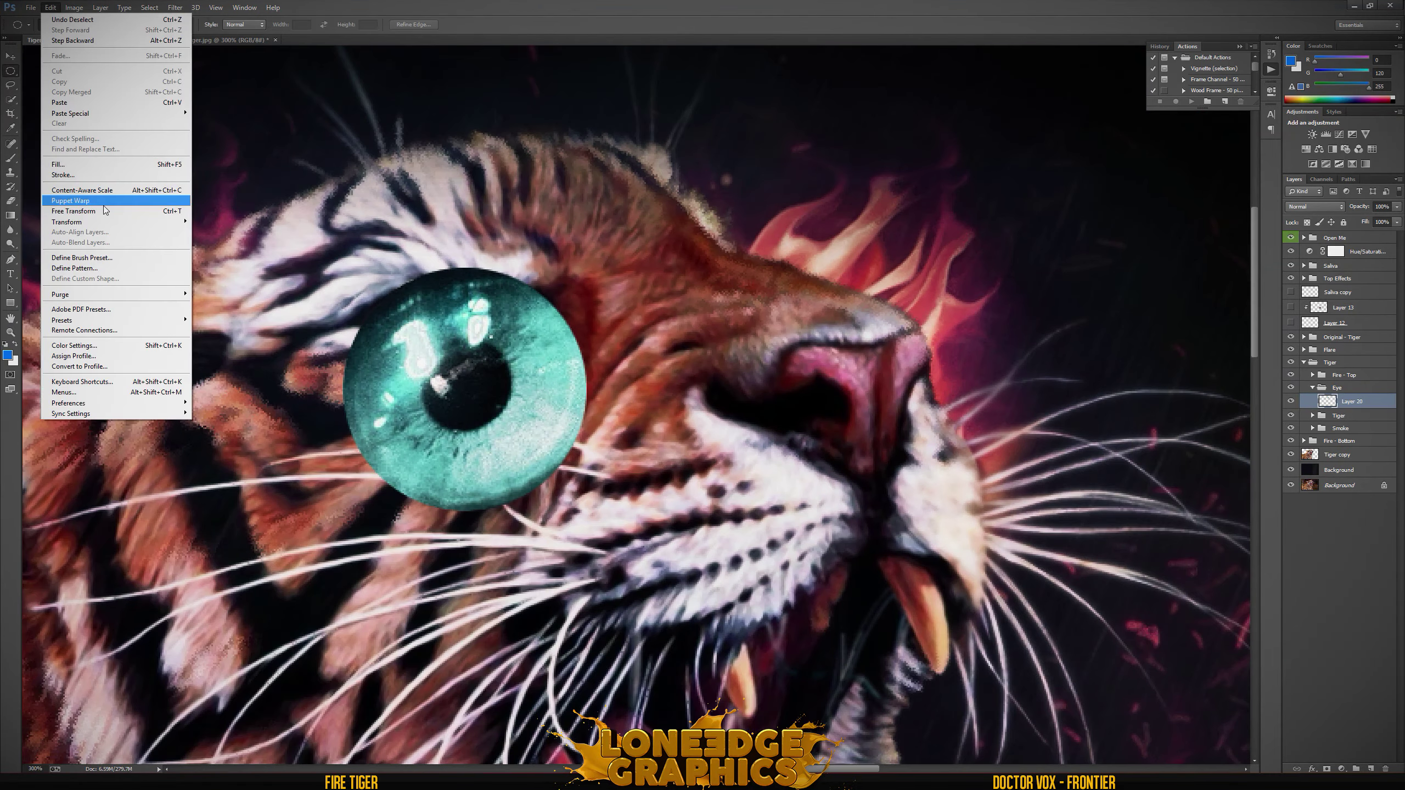
{"action": "left_click", "coordinate": [73, 210]}
{"action": "left_click_drag", "start_coordinate": [586, 267], "coordinate": [470, 314]}
{"action": "key", "text": "ctrl+plus"}
{"action": "left_click_drag", "start_coordinate": [435, 208], "coordinate": [363, 272]}
{"action": "left_click_drag", "start_coordinate": [307, 326], "coordinate": [354, 288]}
{"action": "left_click_drag", "start_coordinate": [401, 244], "coordinate": [409, 235]}
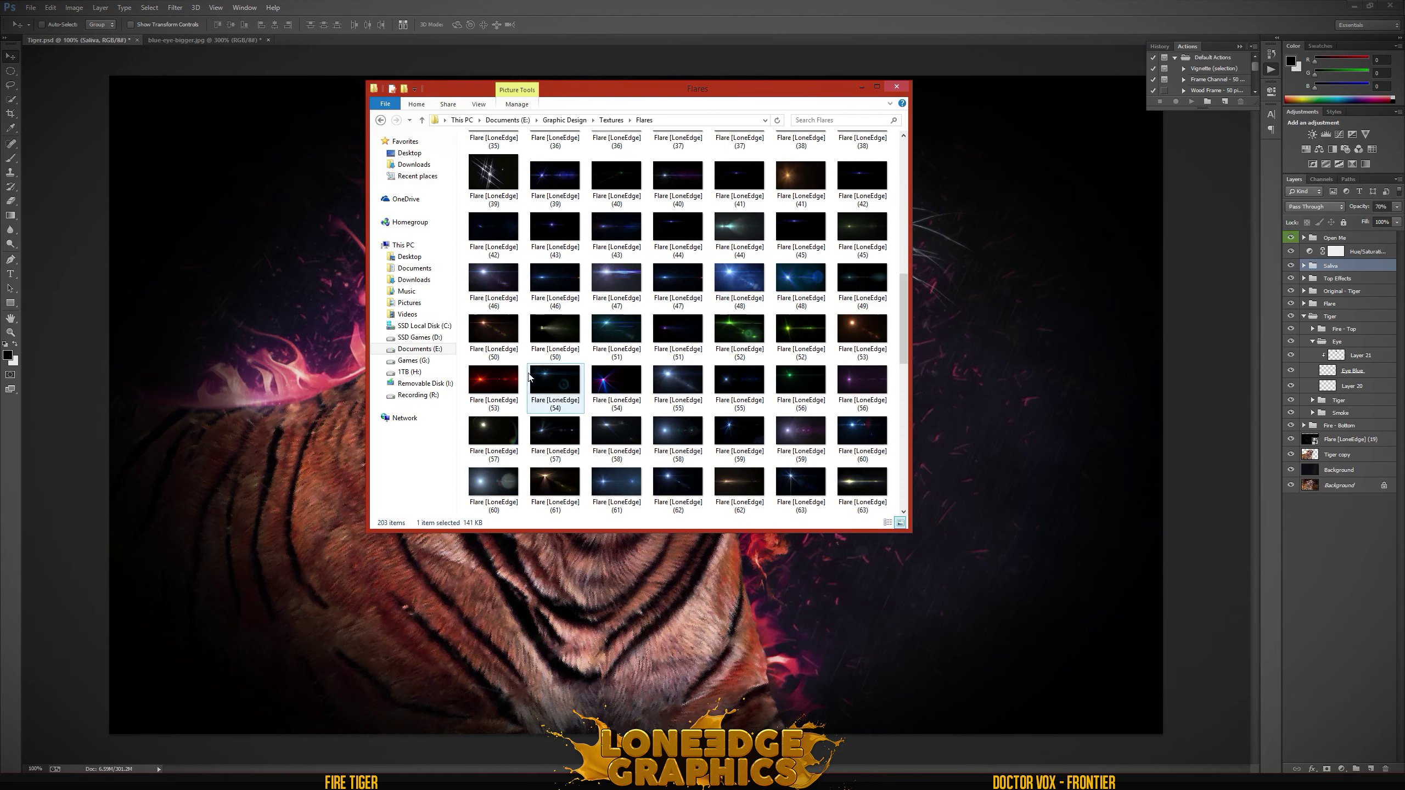
{"action": "left_click_drag", "start_coordinate": [493, 379], "coordinate": [995, 359]}
{"action": "left_click", "coordinate": [1314, 206]}
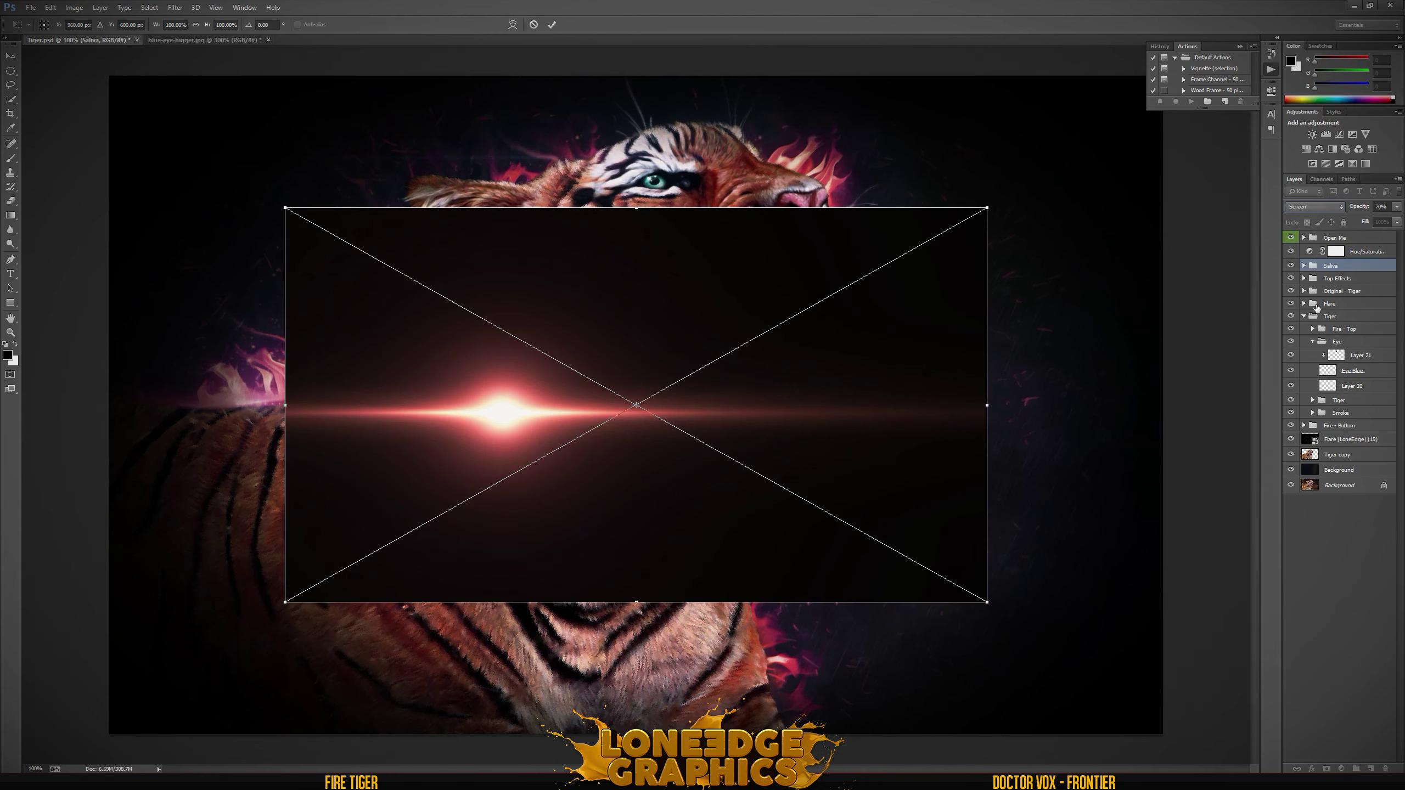
Step: Set the flare to Screen on the tiger's back and move it into Top Effects below Vignette - Two
{"action": "left_click", "coordinate": [1317, 306]}
{"action": "left_click_drag", "start_coordinate": [869, 456], "coordinate": [627, 440]}
{"action": "key", "text": "Return"}
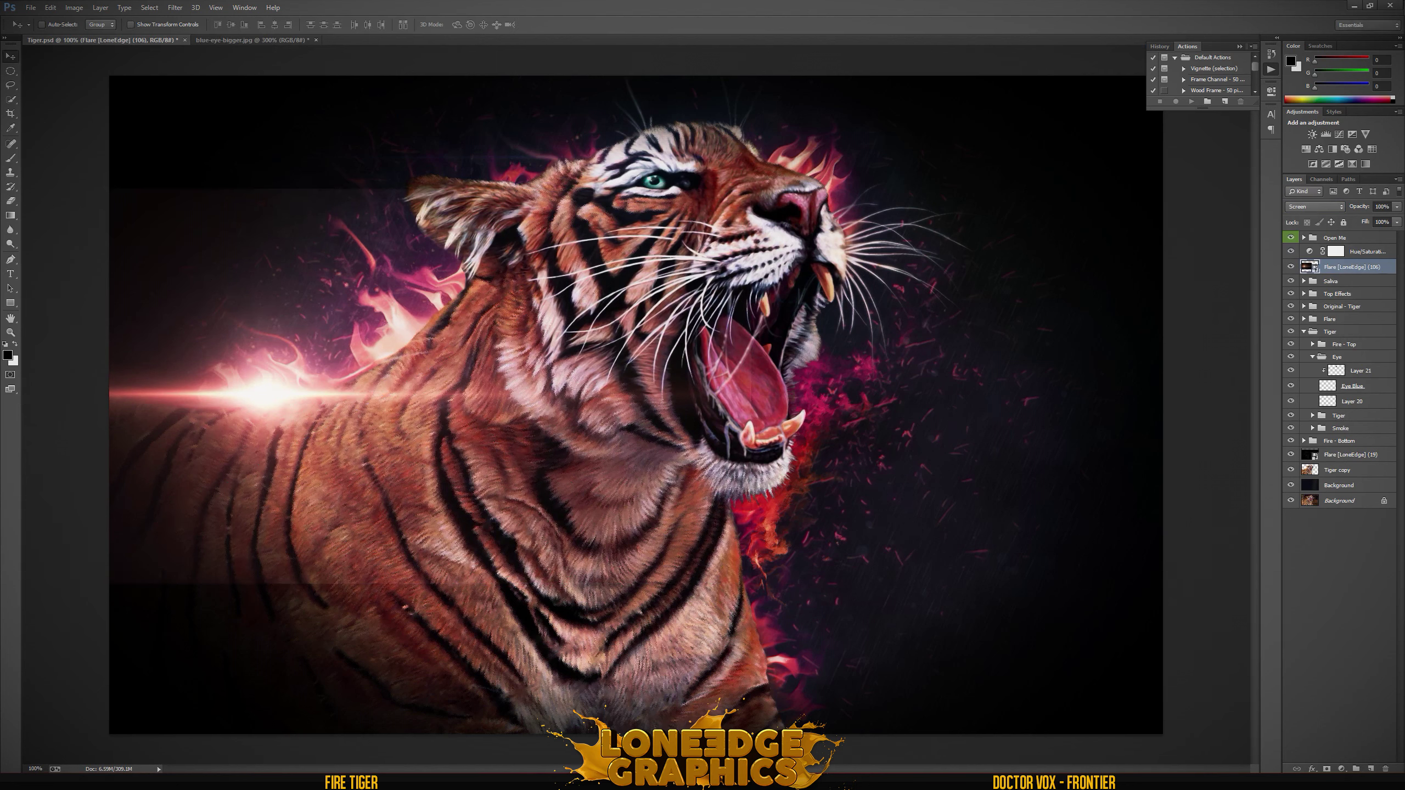
{"action": "left_click", "coordinate": [1304, 293]}
{"action": "left_click_drag", "start_coordinate": [1349, 267], "coordinate": [1349, 314]}
Step: Erase part of the flare over the tiger with a 600 px eraser
{"action": "key", "text": "e"}
{"action": "left_click", "coordinate": [55, 24]}
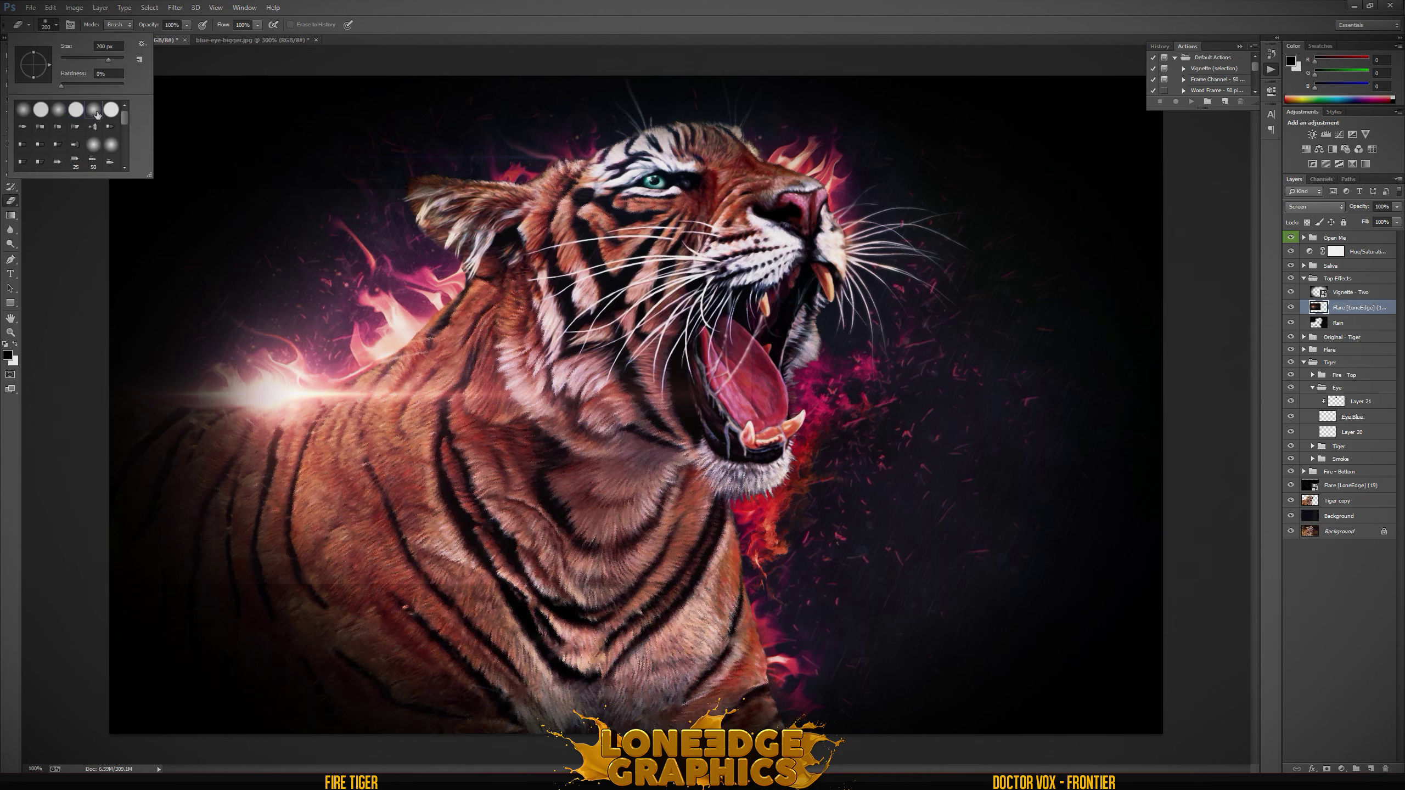
{"action": "left_click_drag", "start_coordinate": [597, 387], "coordinate": [523, 600]}
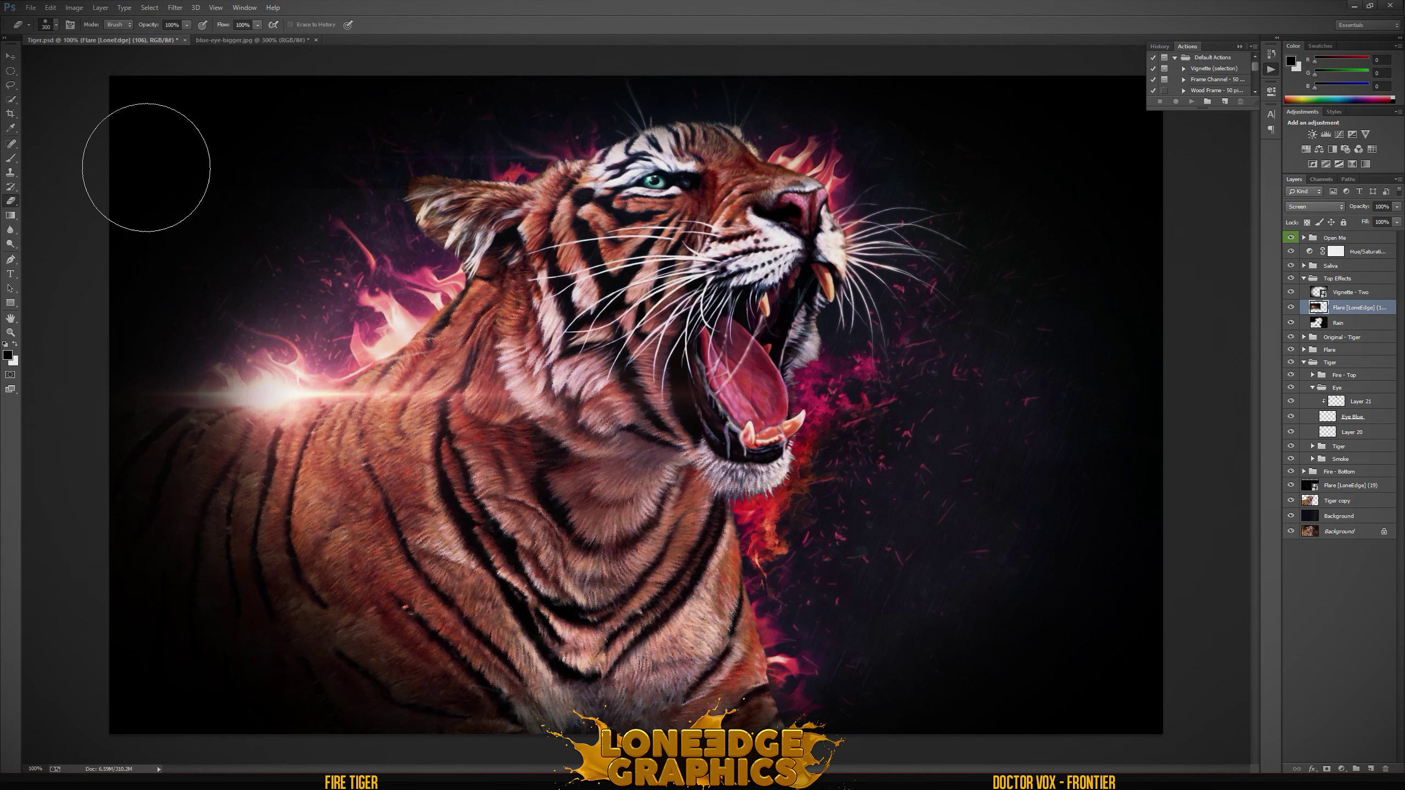
{"action": "key", "text": "v"}
{"action": "left_click", "coordinate": [51, 7]}
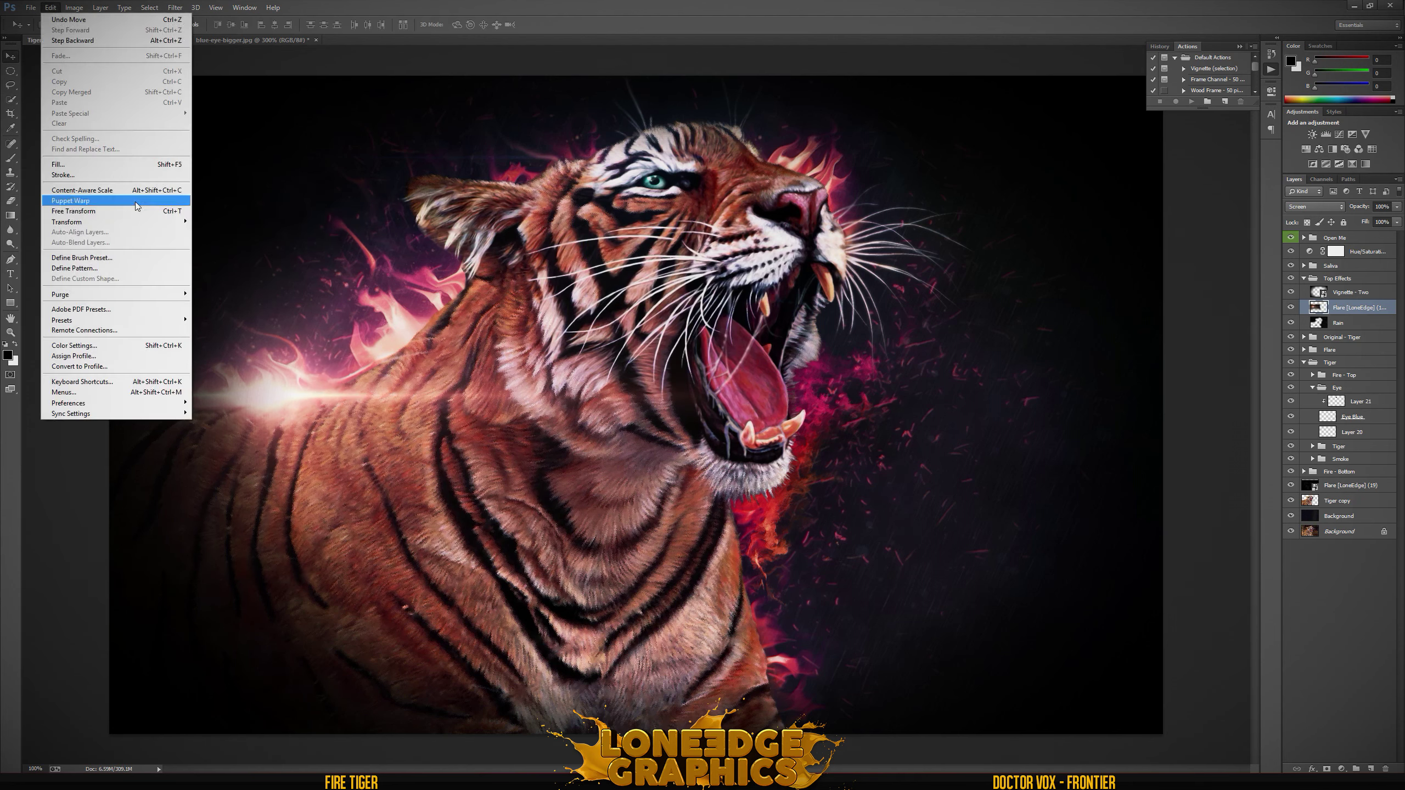
Step: Puppet-warp the red flare so its streak curves up along the tiger's back toward the shoulder
{"action": "left_click", "coordinate": [72, 201]}
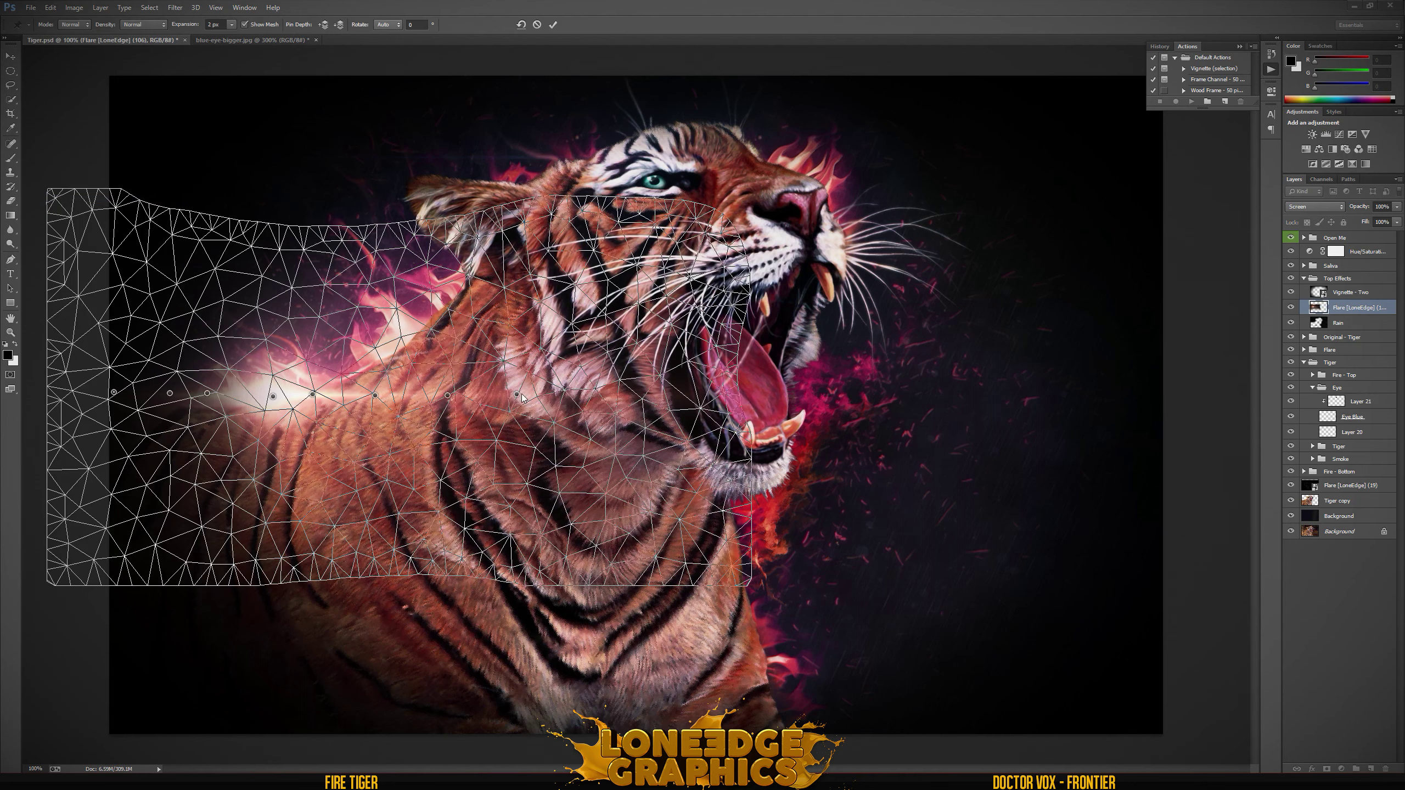
{"action": "mouse_move", "coordinate": [518, 397]}
{"action": "left_mouse_down"}
{"action": "mouse_move", "coordinate": [409, 347]}
{"action": "mouse_move", "coordinate": [345, 380]}
{"action": "left_mouse_up"}
{"action": "mouse_move", "coordinate": [114, 392]}
{"action": "left_mouse_down"}
{"action": "mouse_move", "coordinate": [91, 378]}
{"action": "mouse_move", "coordinate": [147, 405]}
{"action": "mouse_move", "coordinate": [276, 404]}
{"action": "left_mouse_up"}
{"action": "left_click_drag", "start_coordinate": [362, 368], "coordinate": [367, 370]}
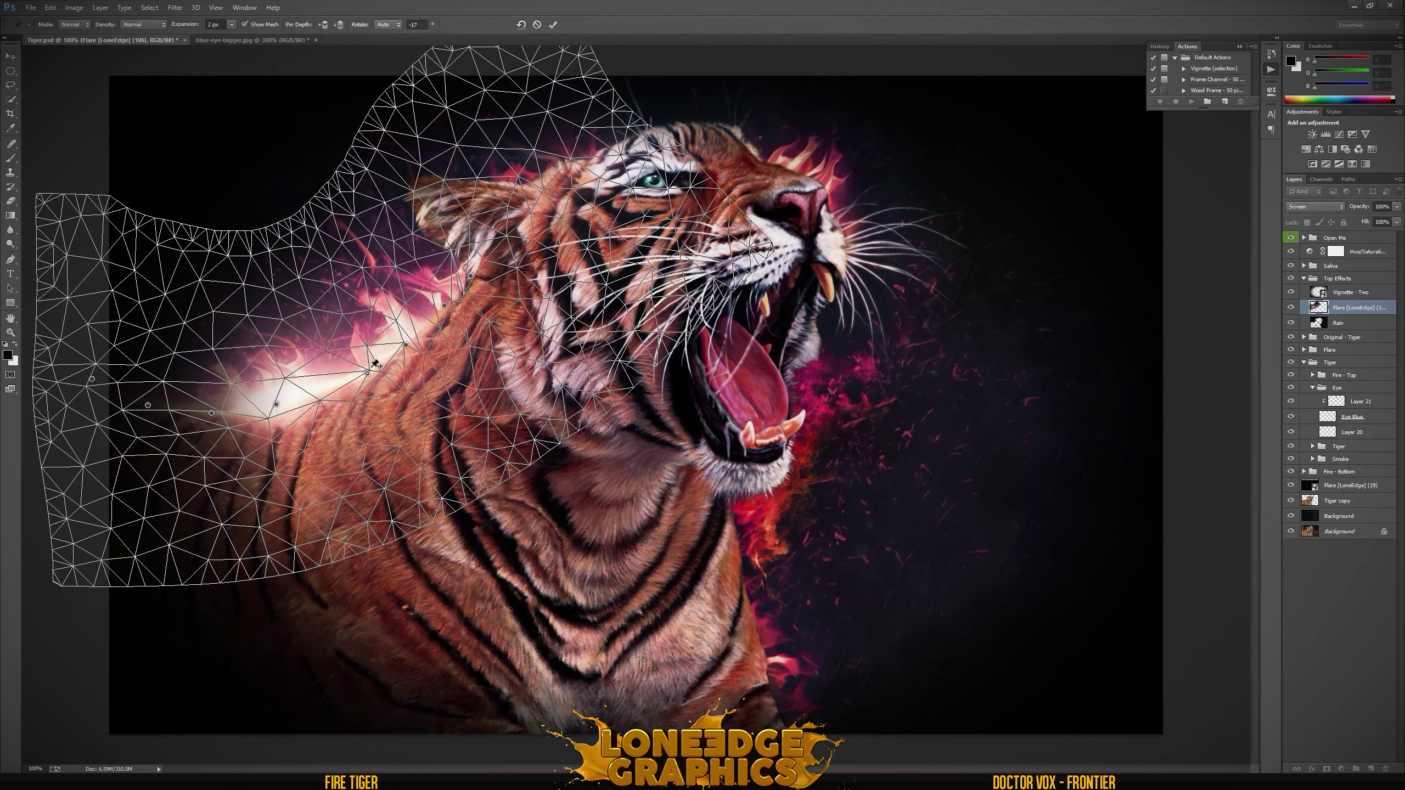
{"action": "key", "text": "ctrl+plus"}
{"action": "key", "text": "Return"}
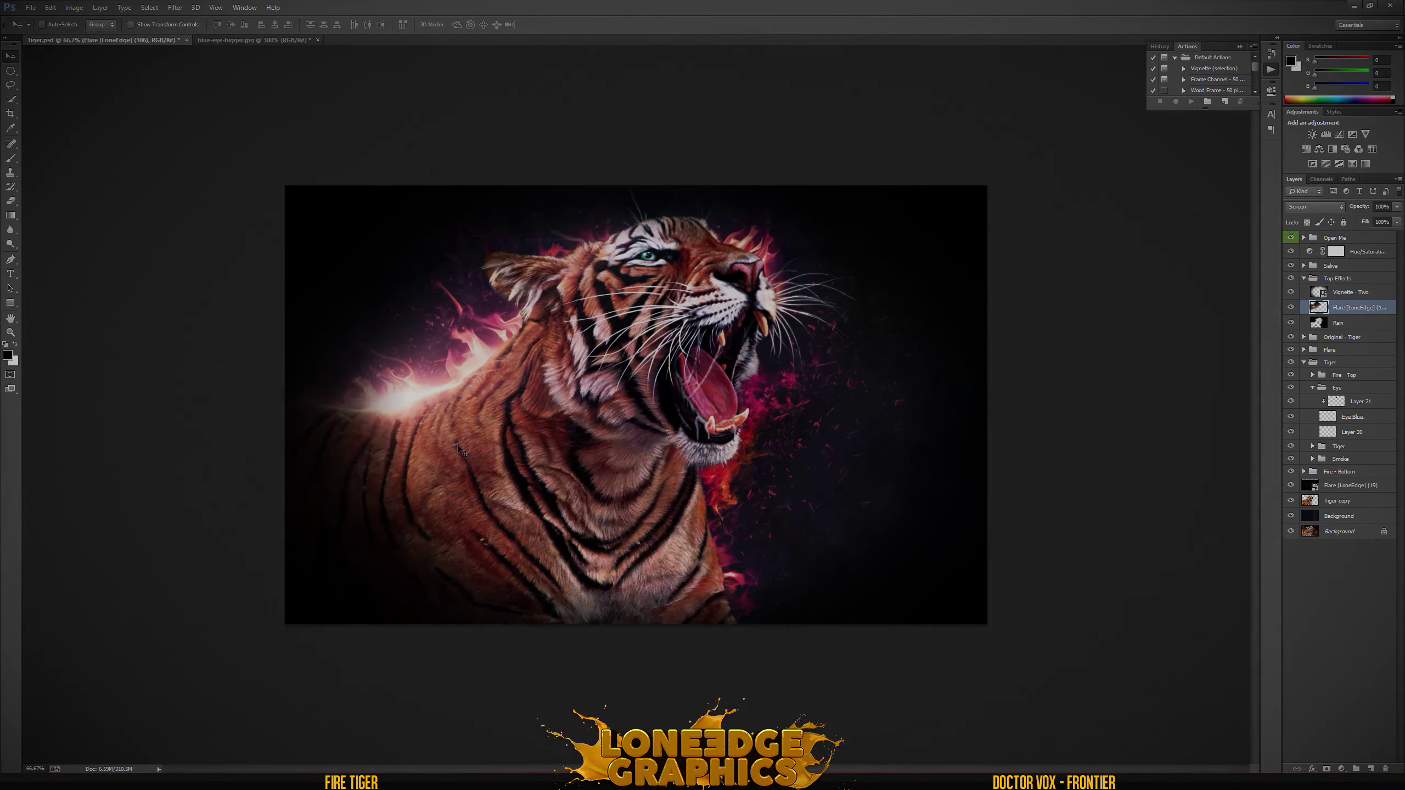